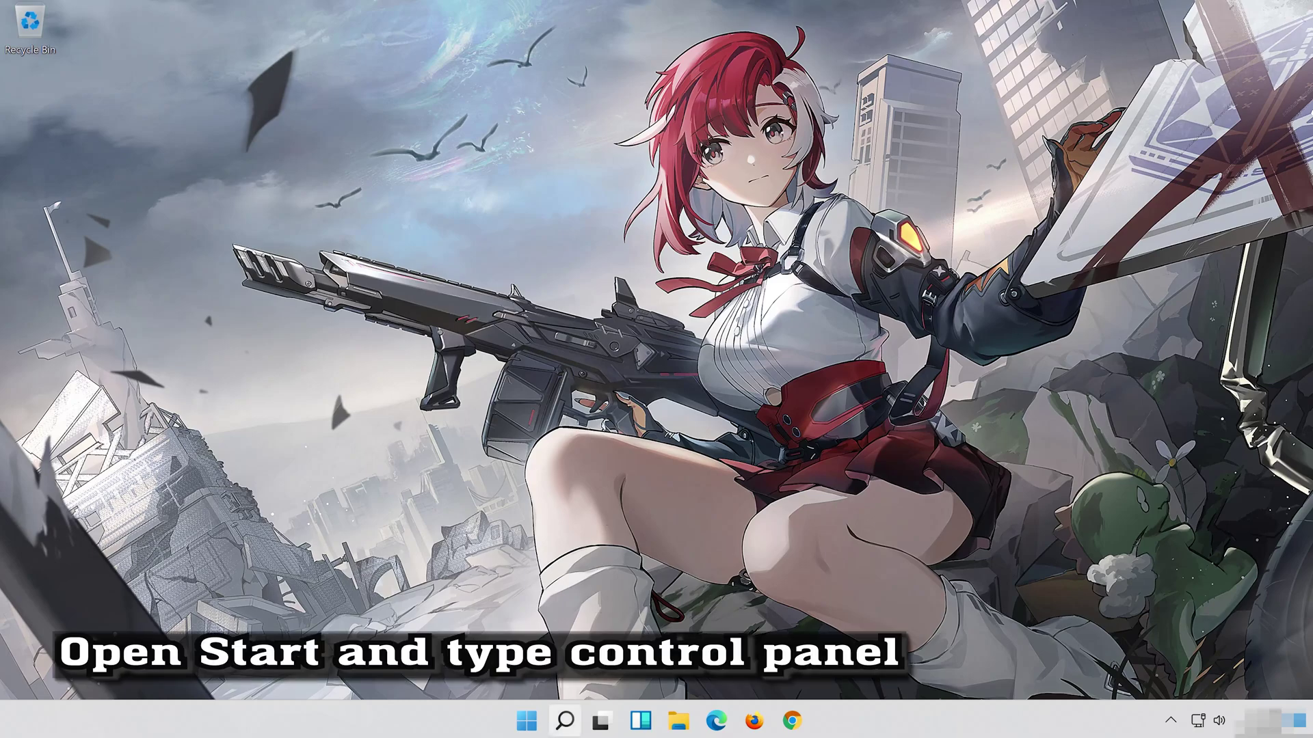
Step: Search Windows for "control panel" and open the Control Panel
left_click(570, 729)
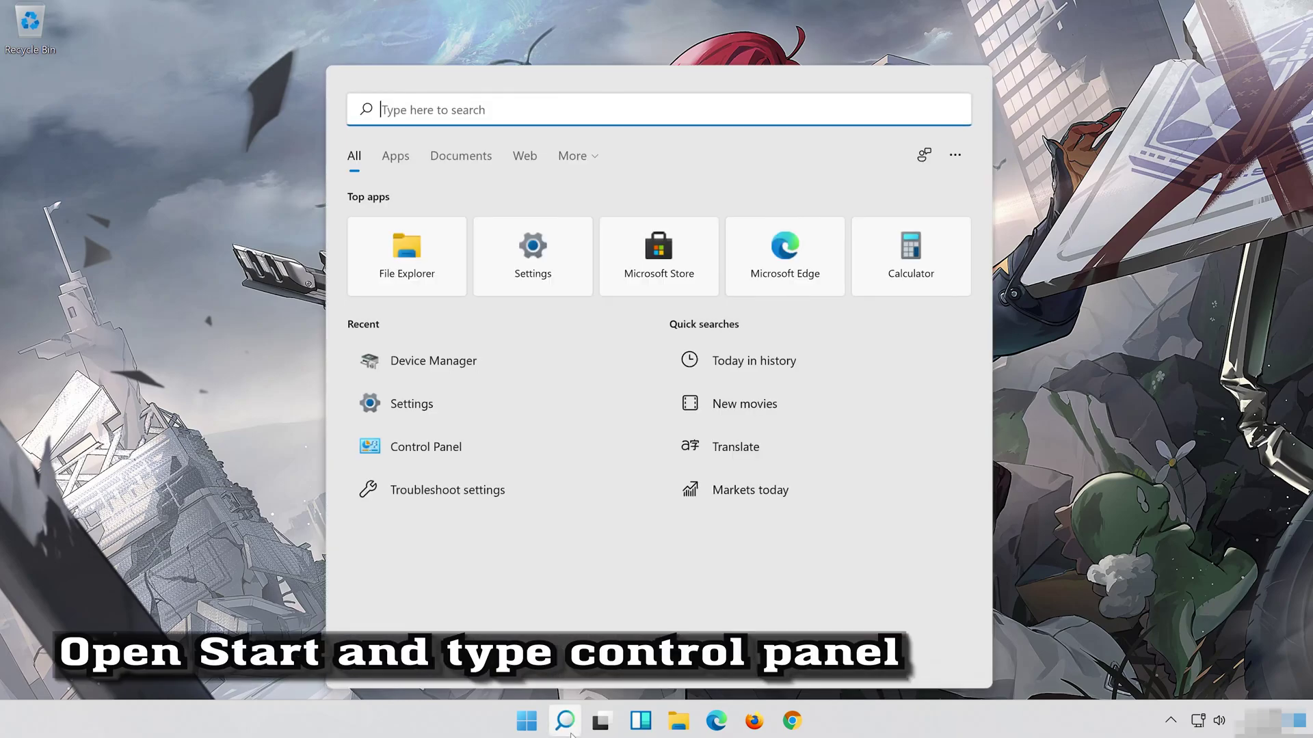
type("con")
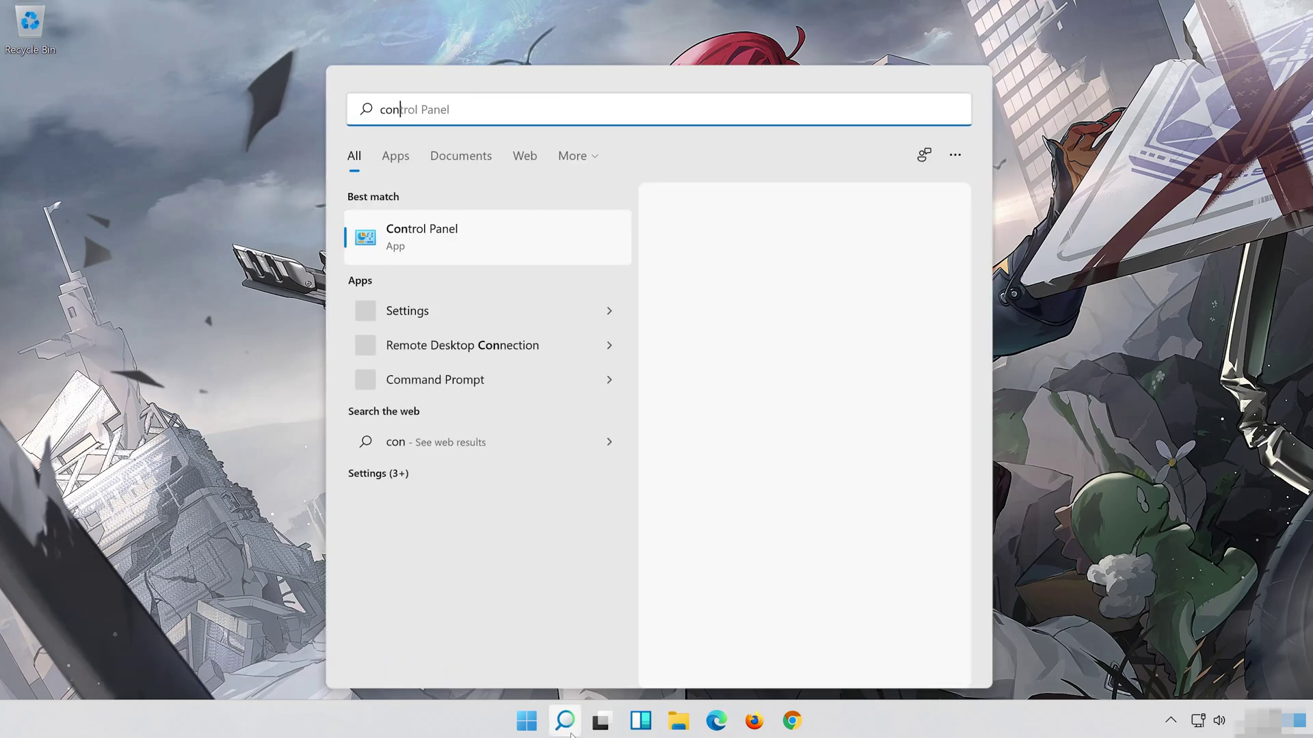
type("trol pa")
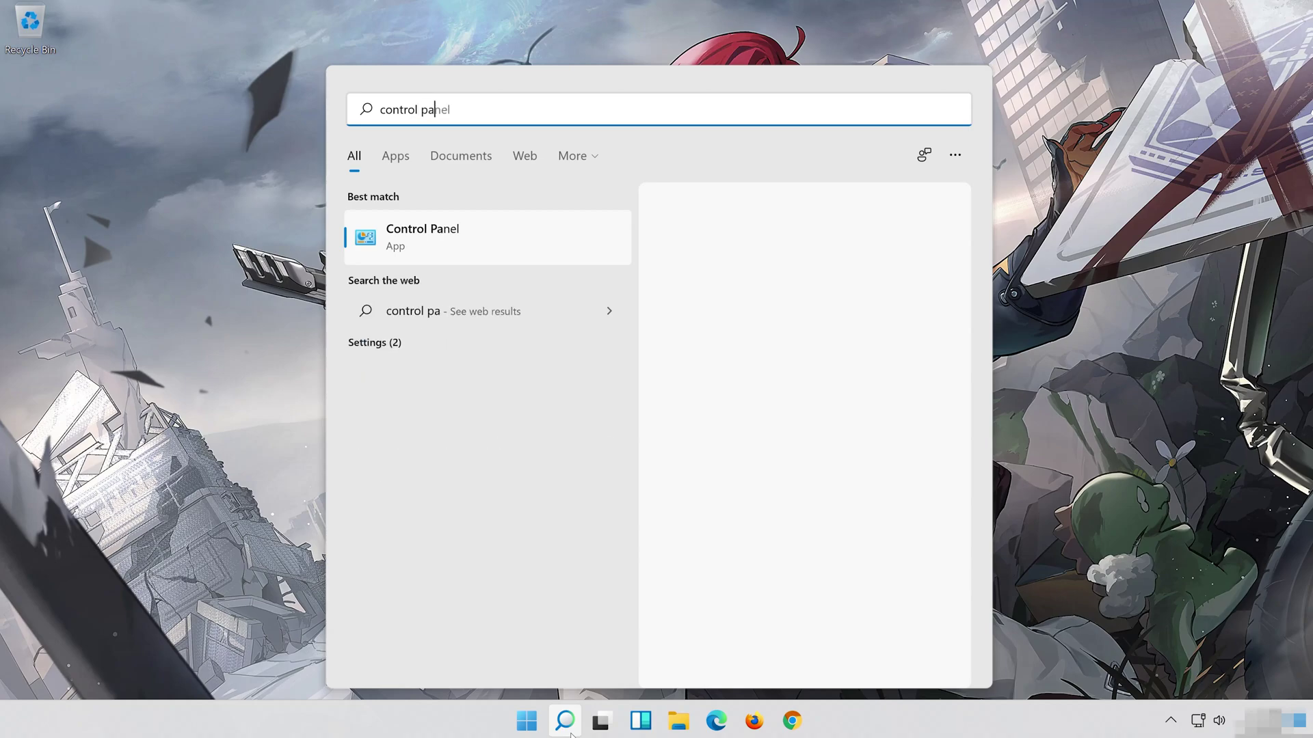
type("nel")
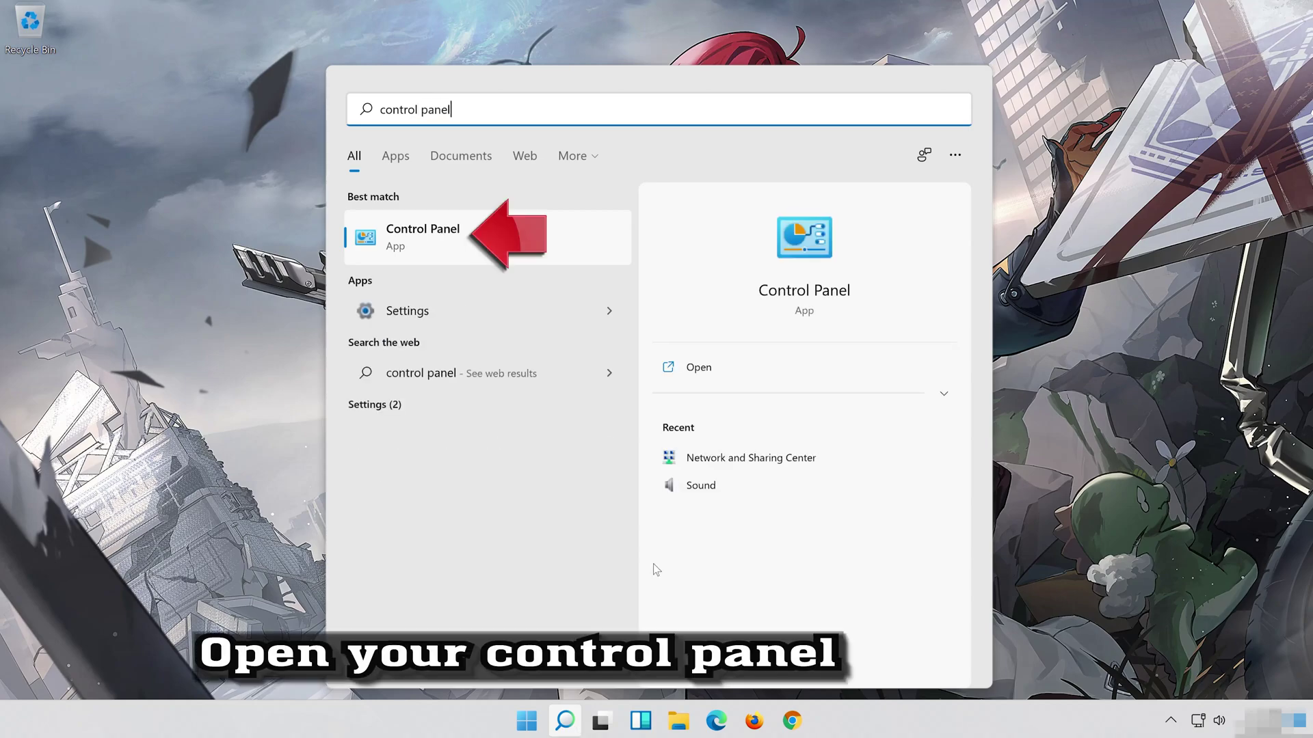
left_click(557, 238)
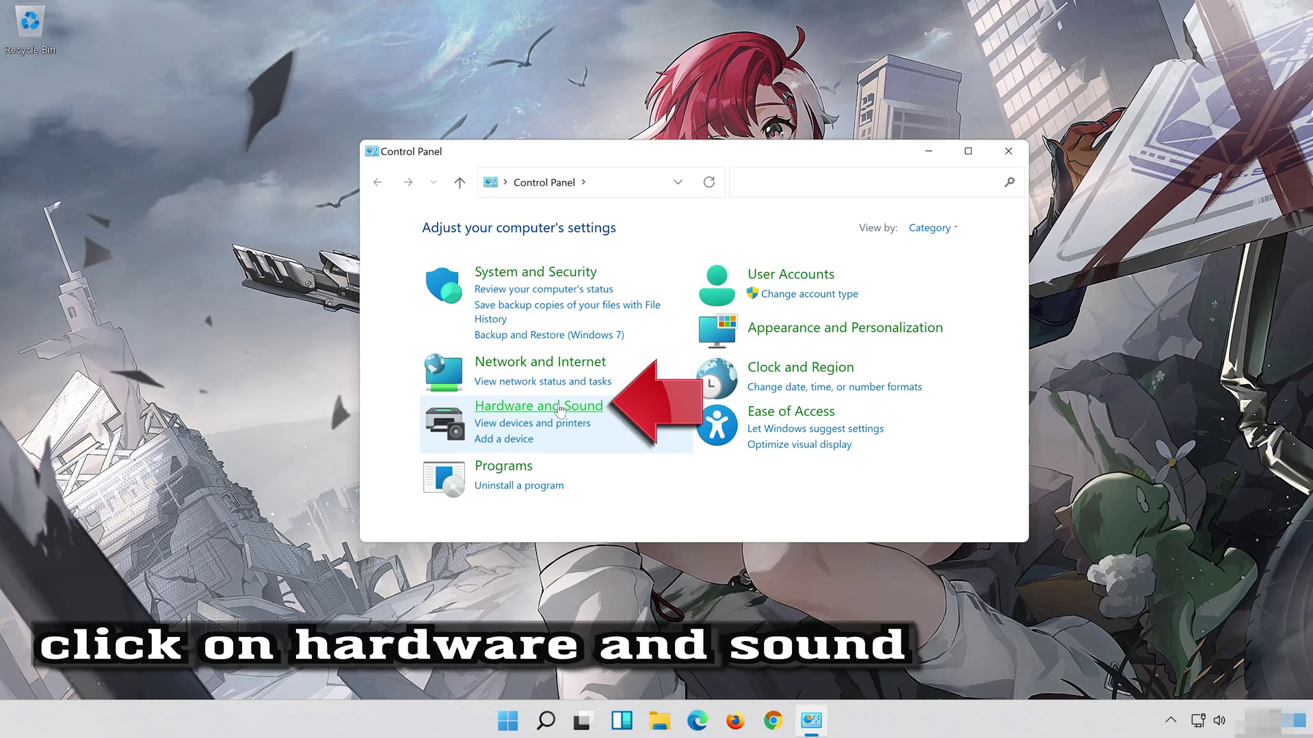
Step: Open the Sound settings under Hardware and Sound, move the Sound dialog to the screen centre and close the Control Panel window
left_click(528, 406)
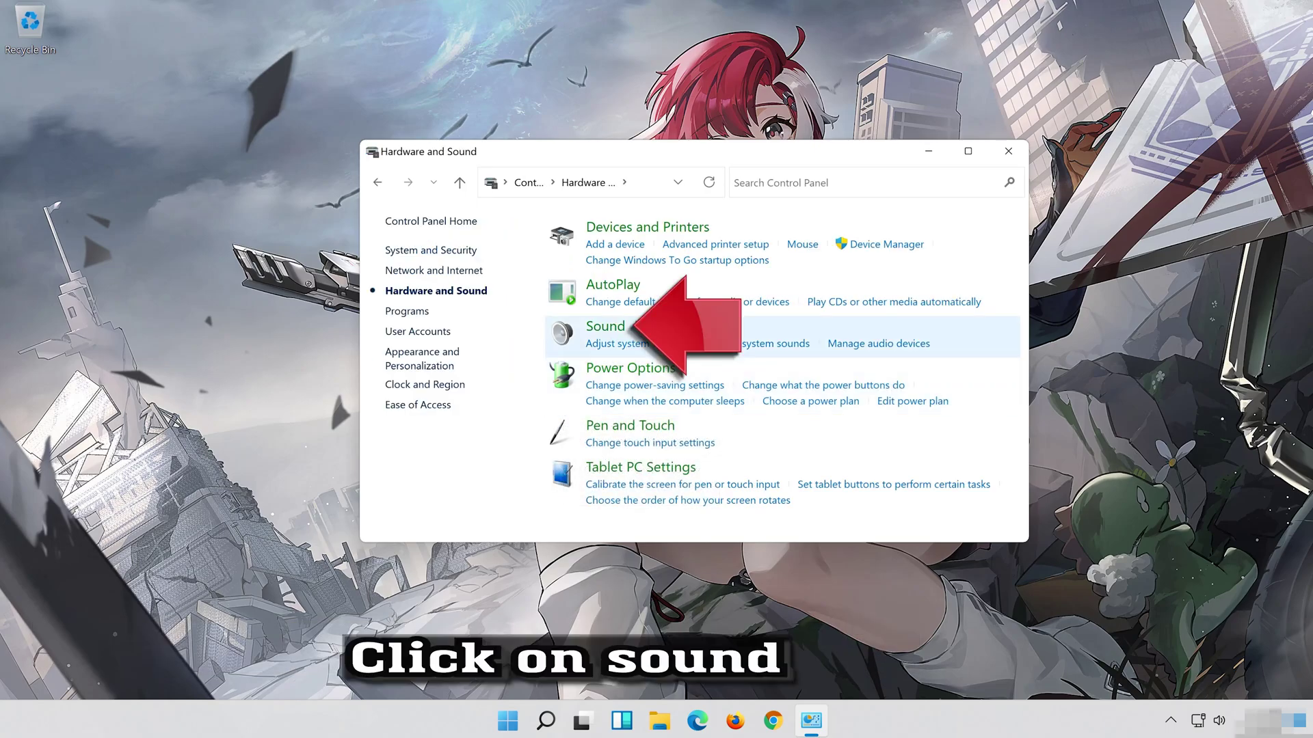
left_click(604, 327)
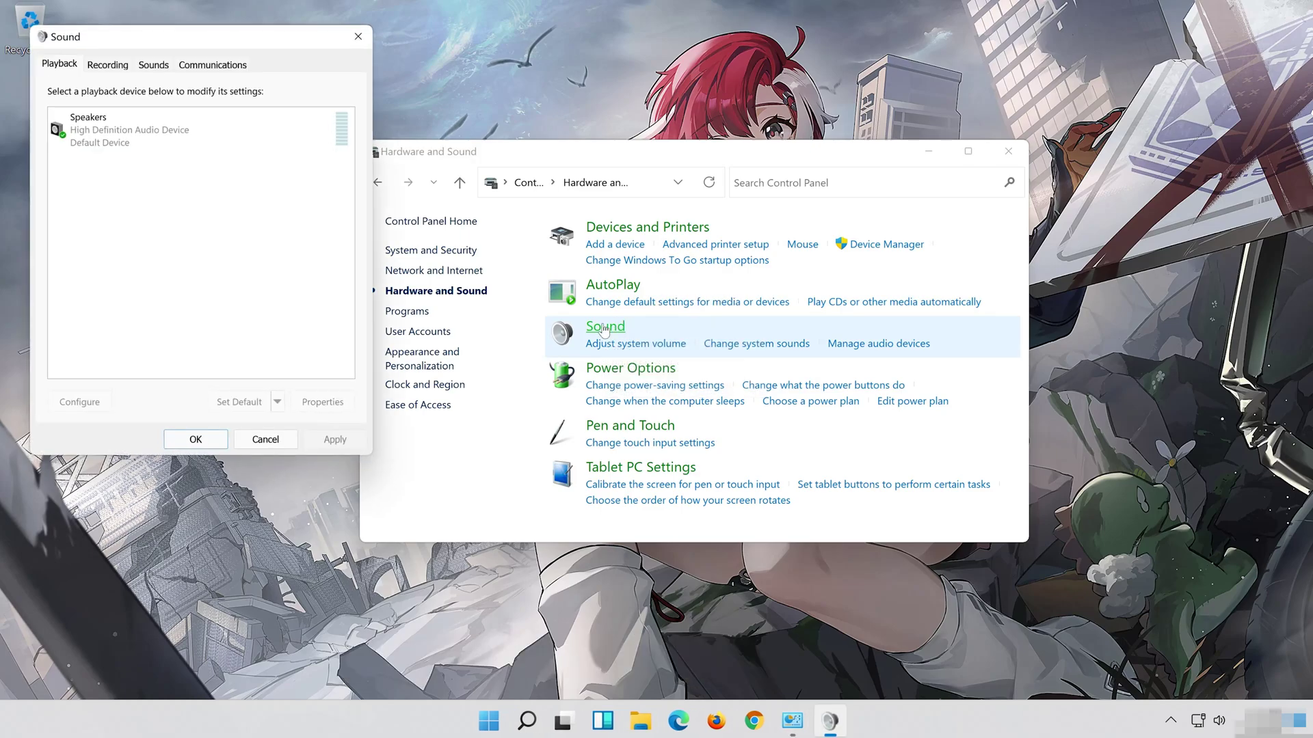
left_click_drag(225, 42, 694, 147)
left_click(1008, 151)
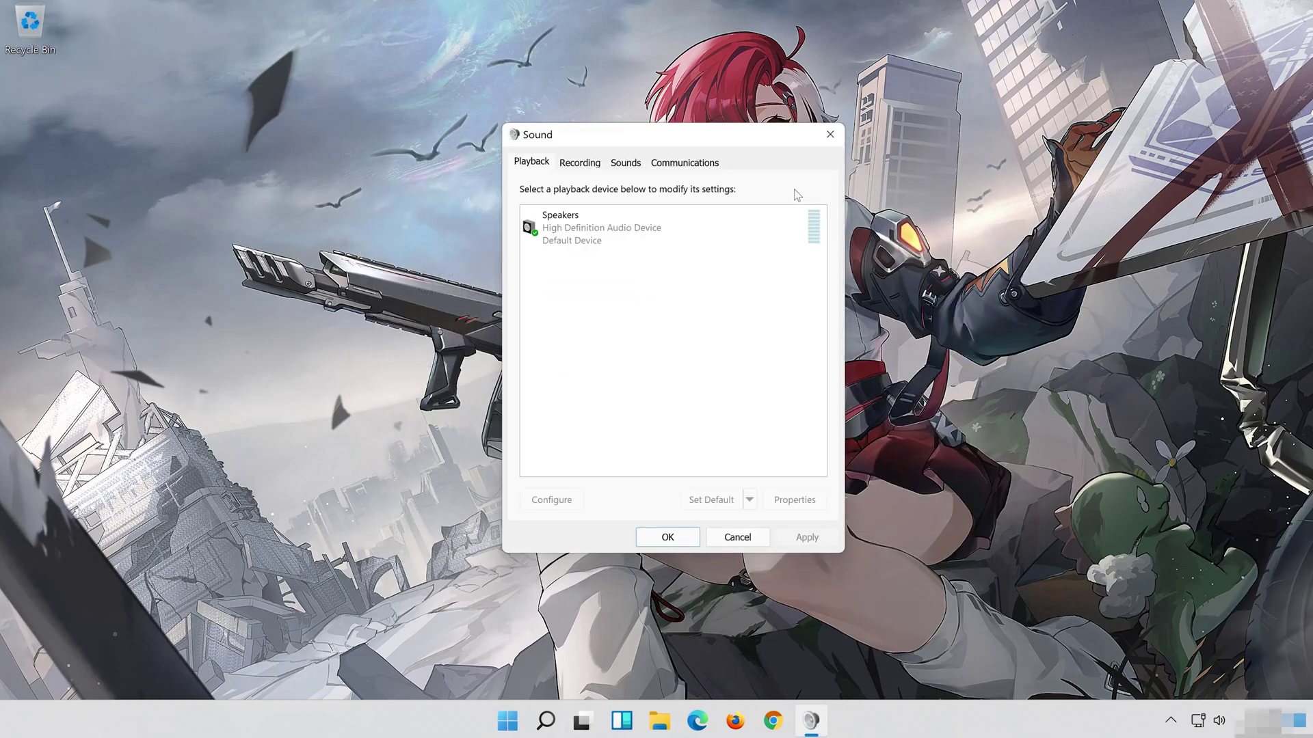
Step: Disable all enhancements in the properties of the Speakers playback device, apply the change and close the Sound dialogs
left_click(630, 220)
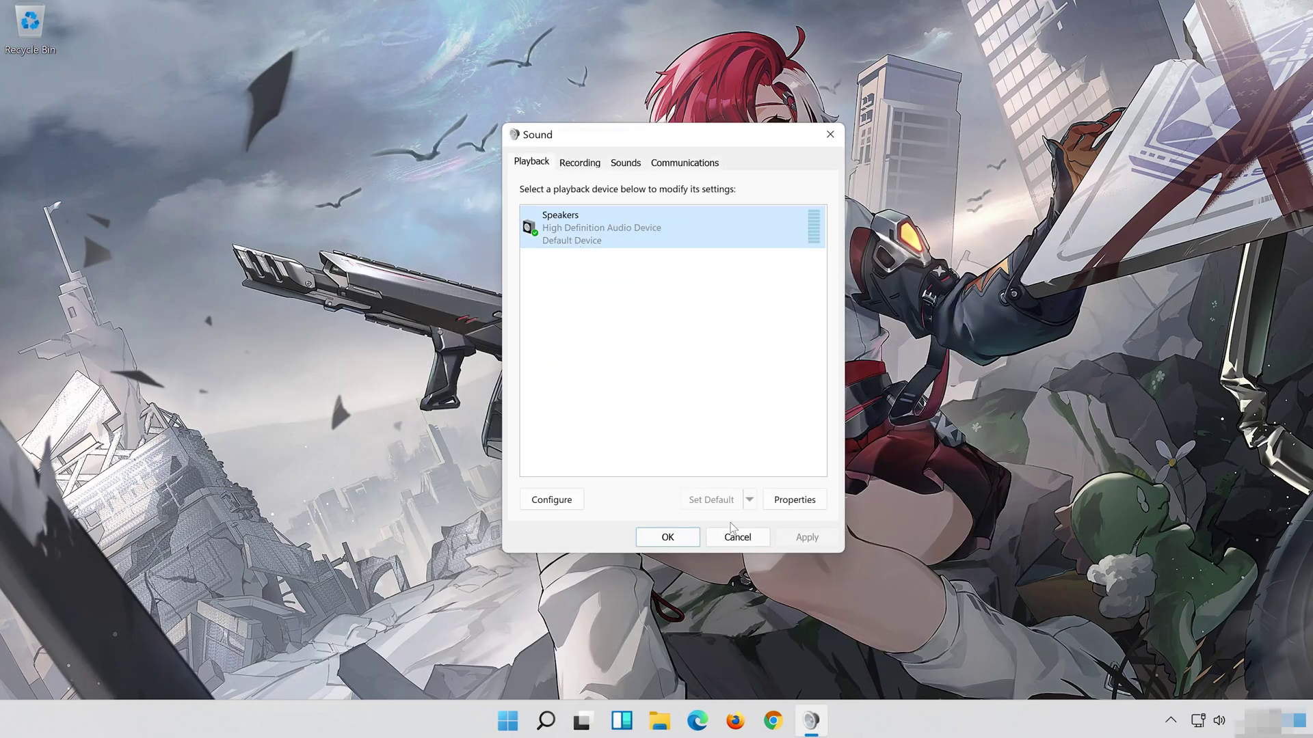
right_click(675, 218)
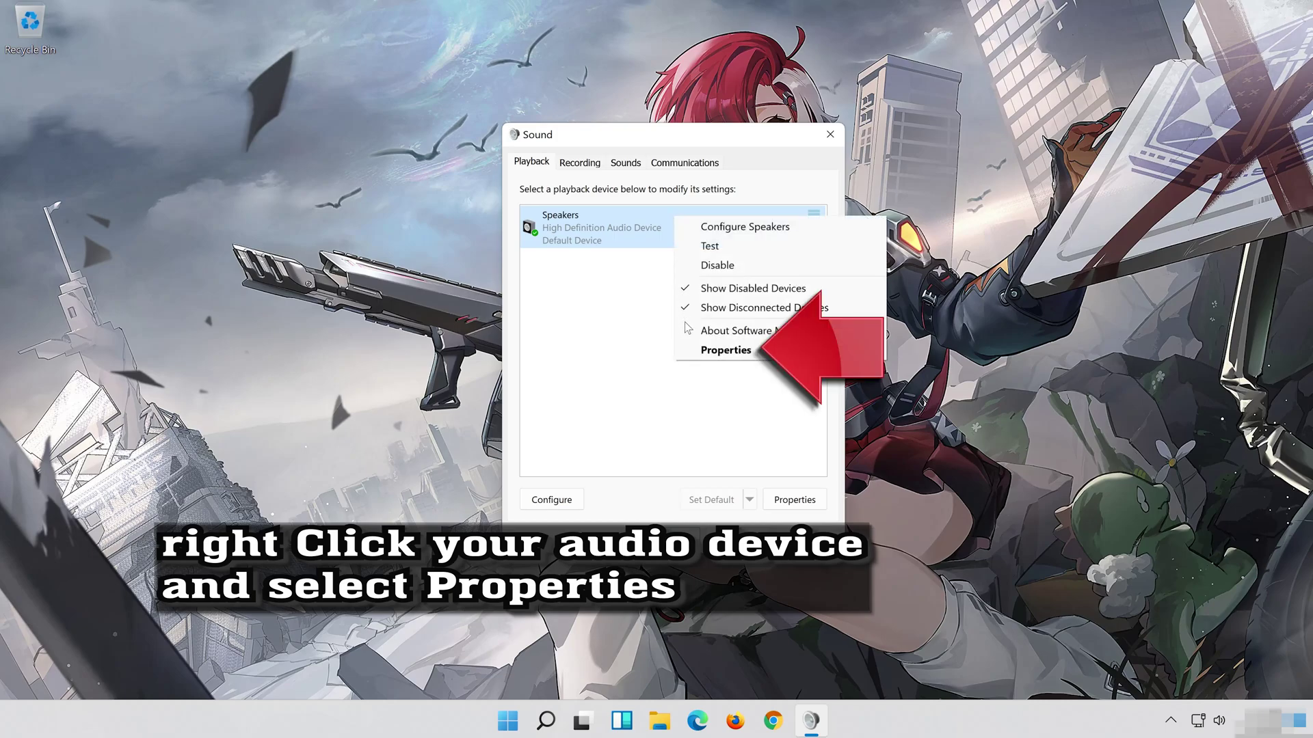
left_click(778, 355)
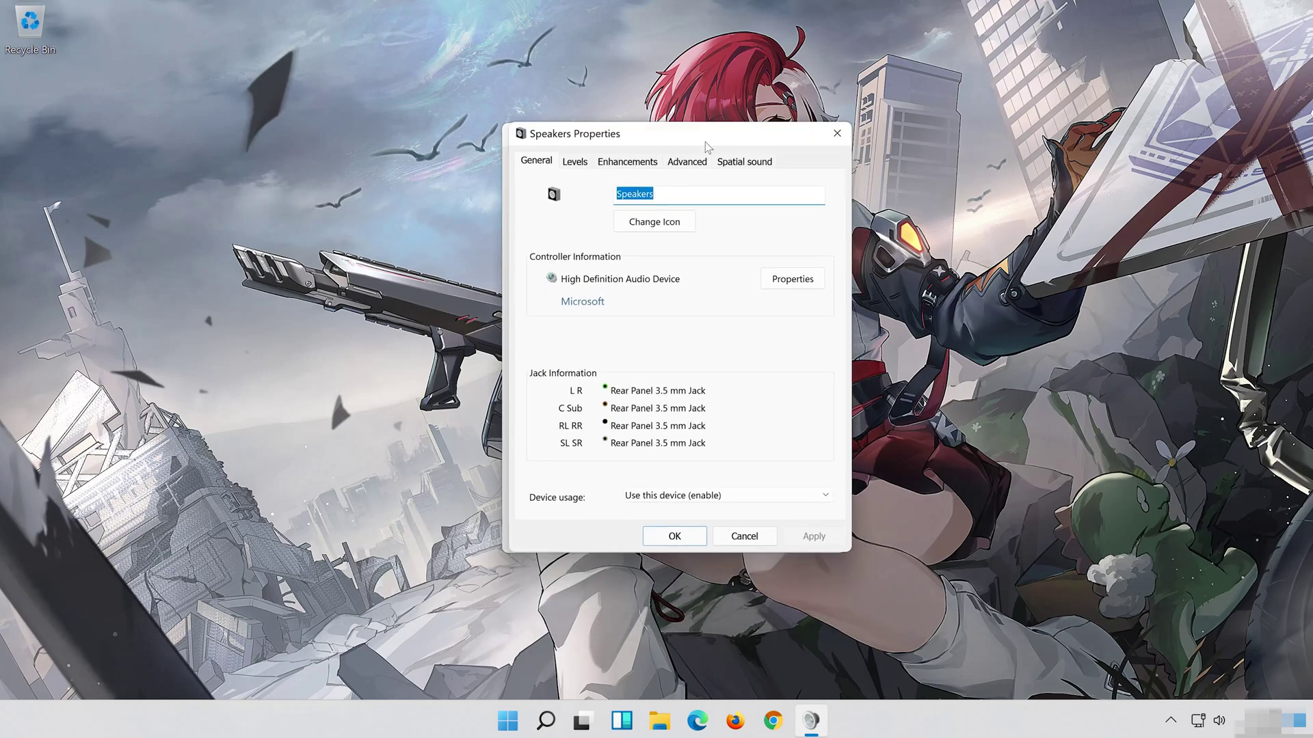
left_click(648, 159)
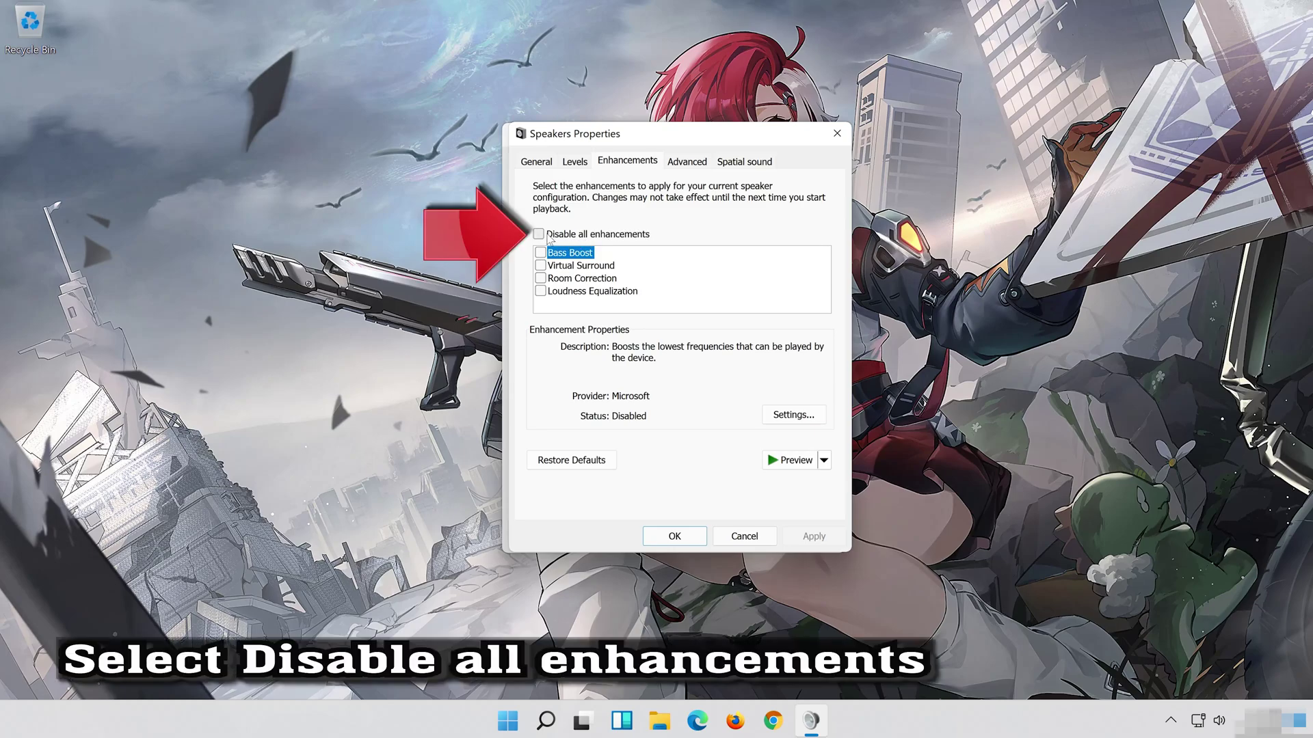
left_click(540, 235)
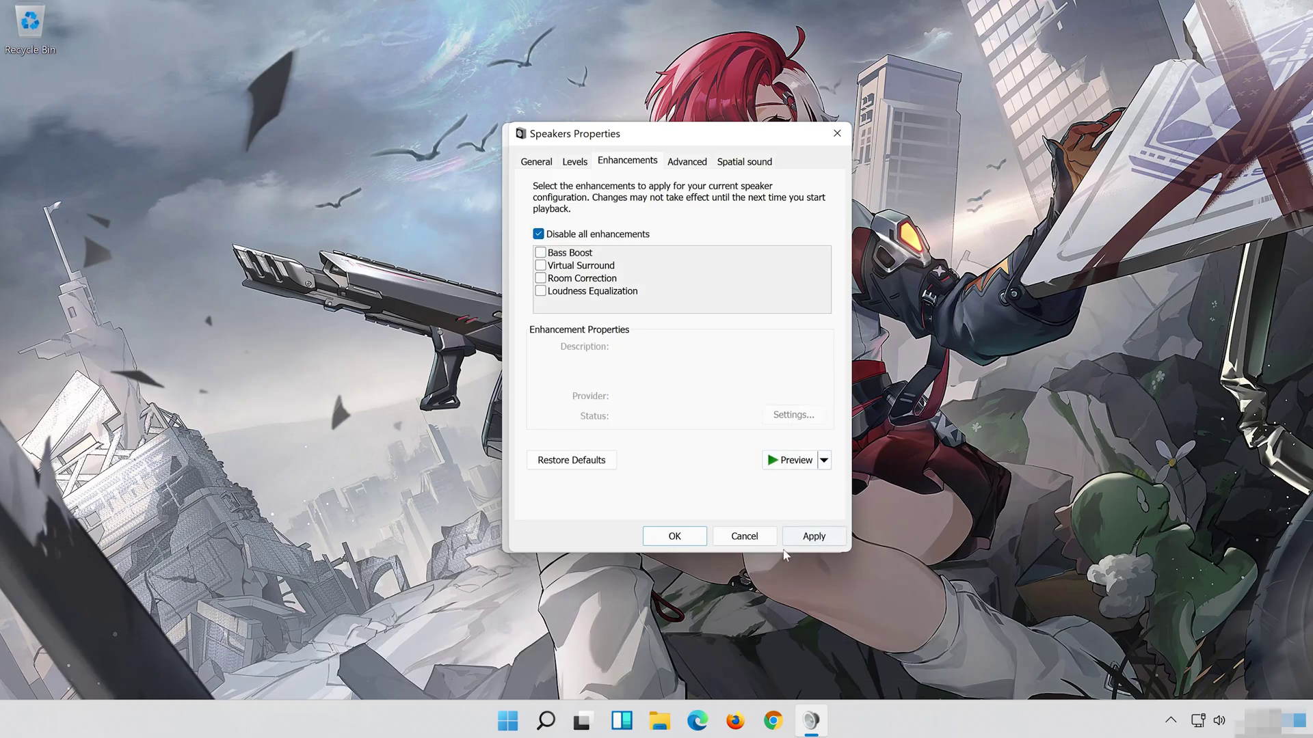
left_click(827, 536)
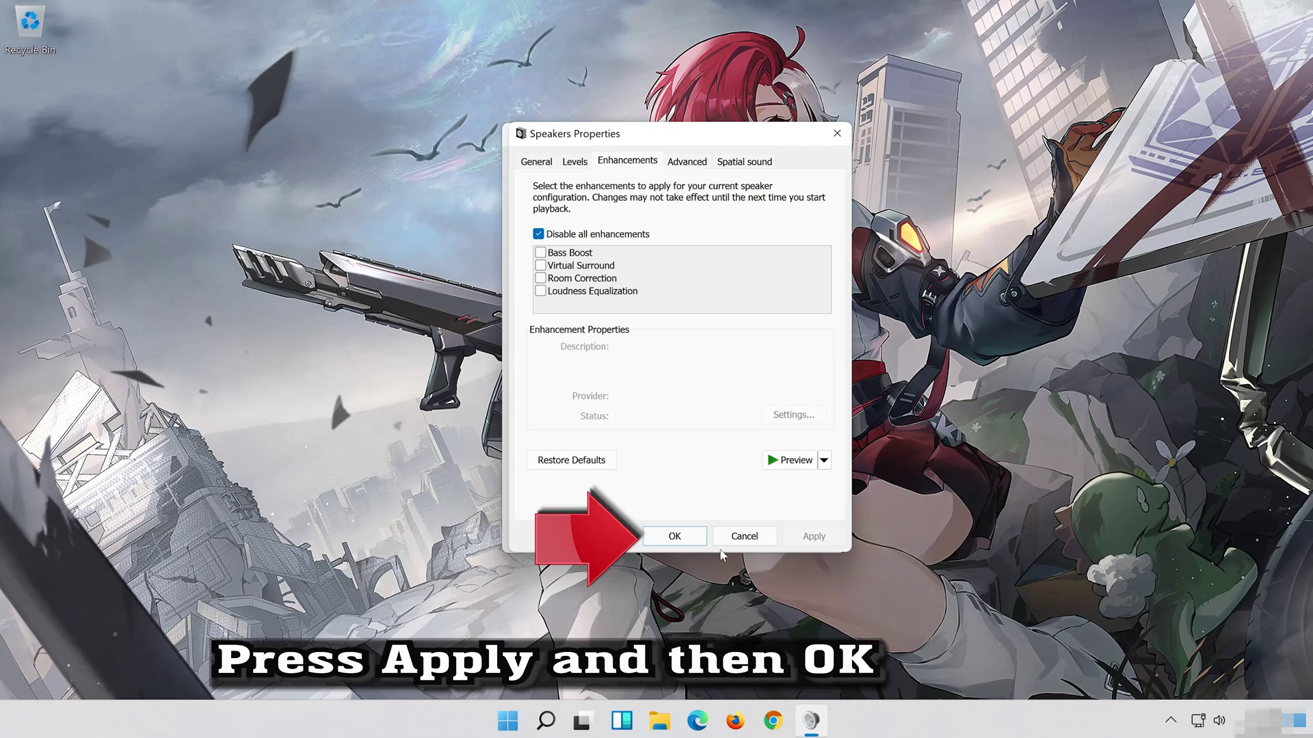
left_click(703, 536)
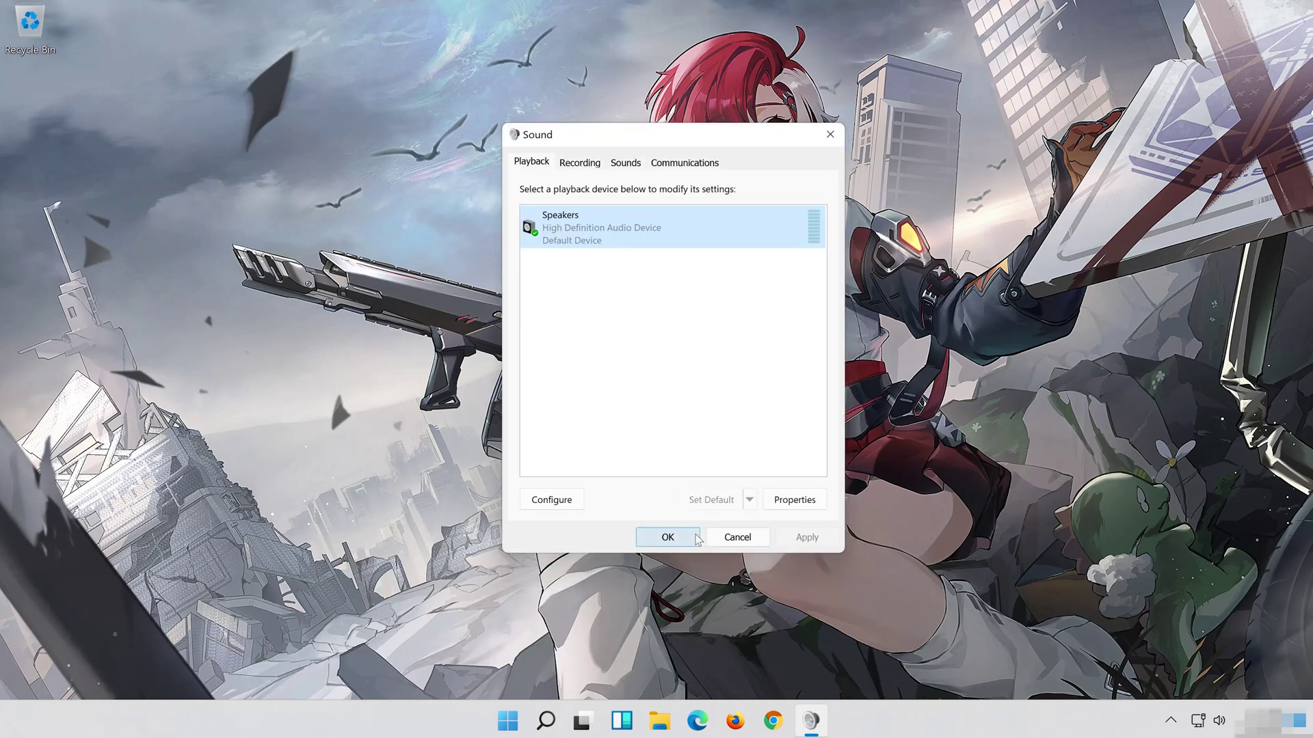
left_click(668, 537)
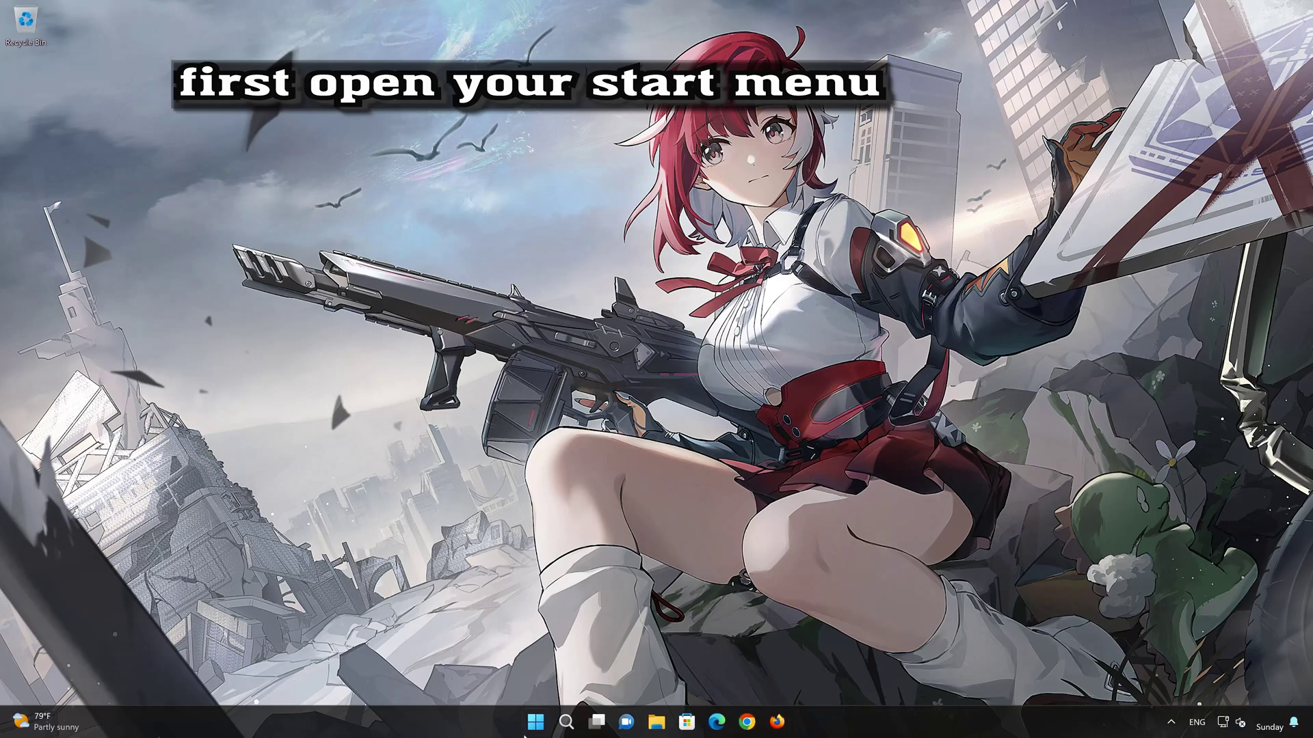
Step: Open the Other troubleshooters page under System > Troubleshoot in Windows Settings
left_click(539, 720)
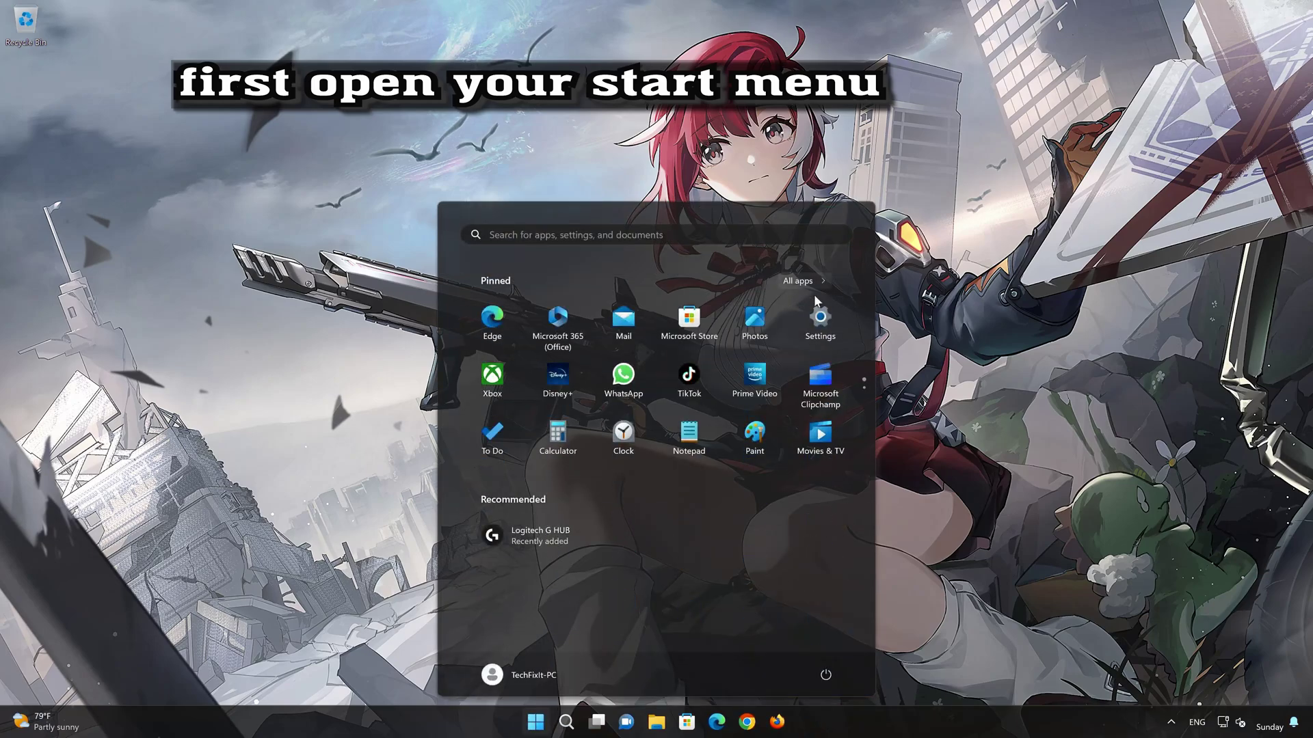
left_click(831, 331)
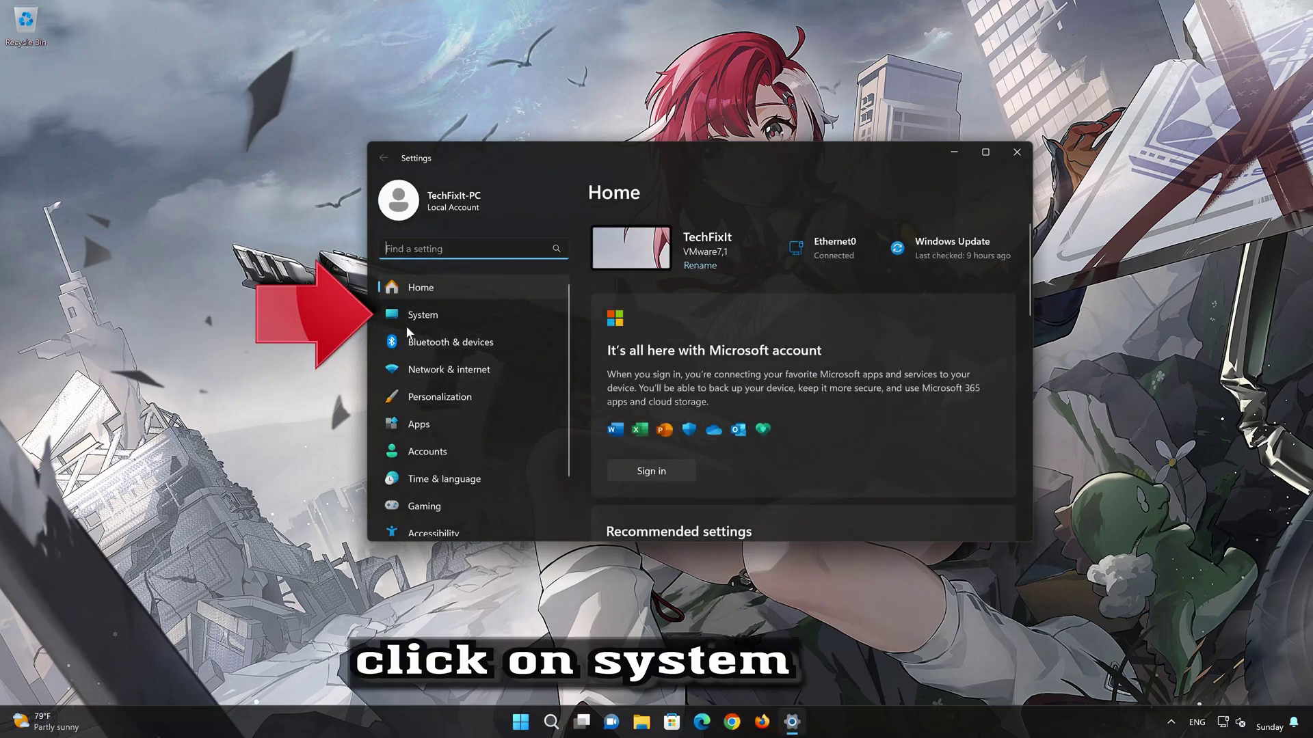
left_click(465, 313)
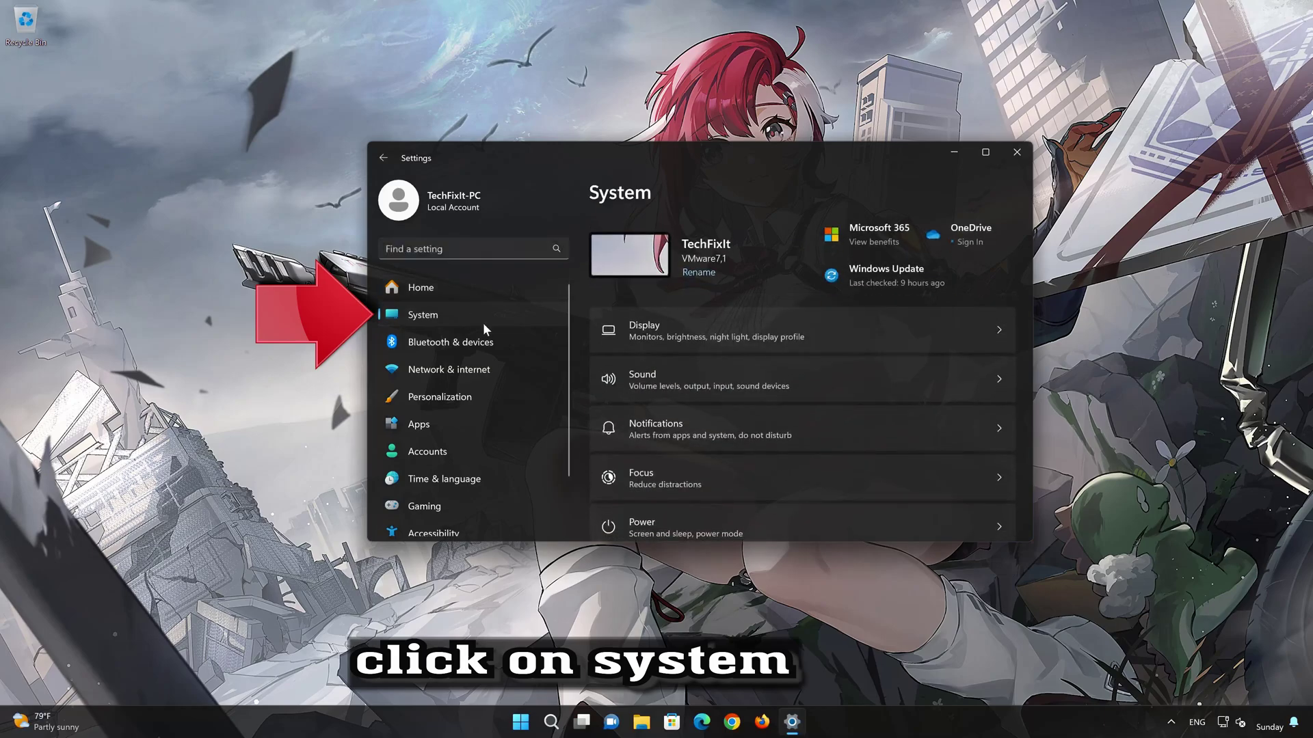
scroll(778, 403, "down", 6)
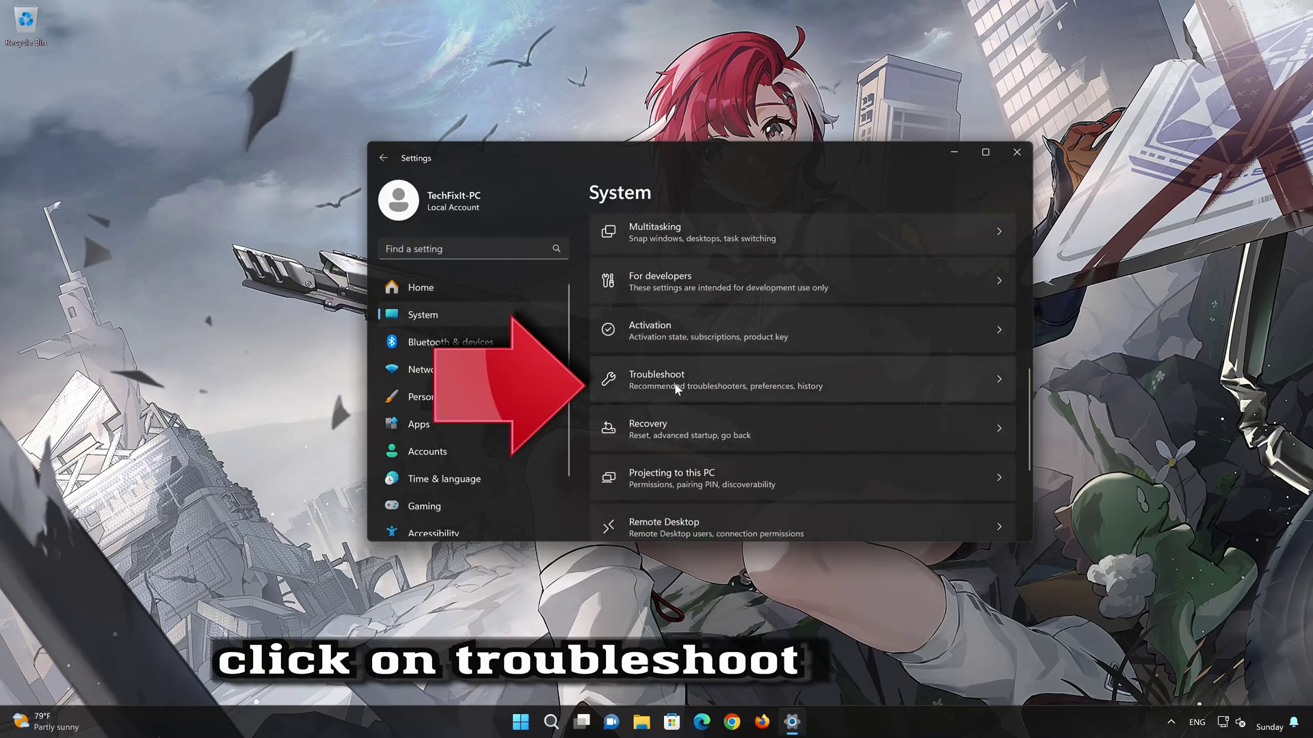
scroll(685, 391, "down", 1)
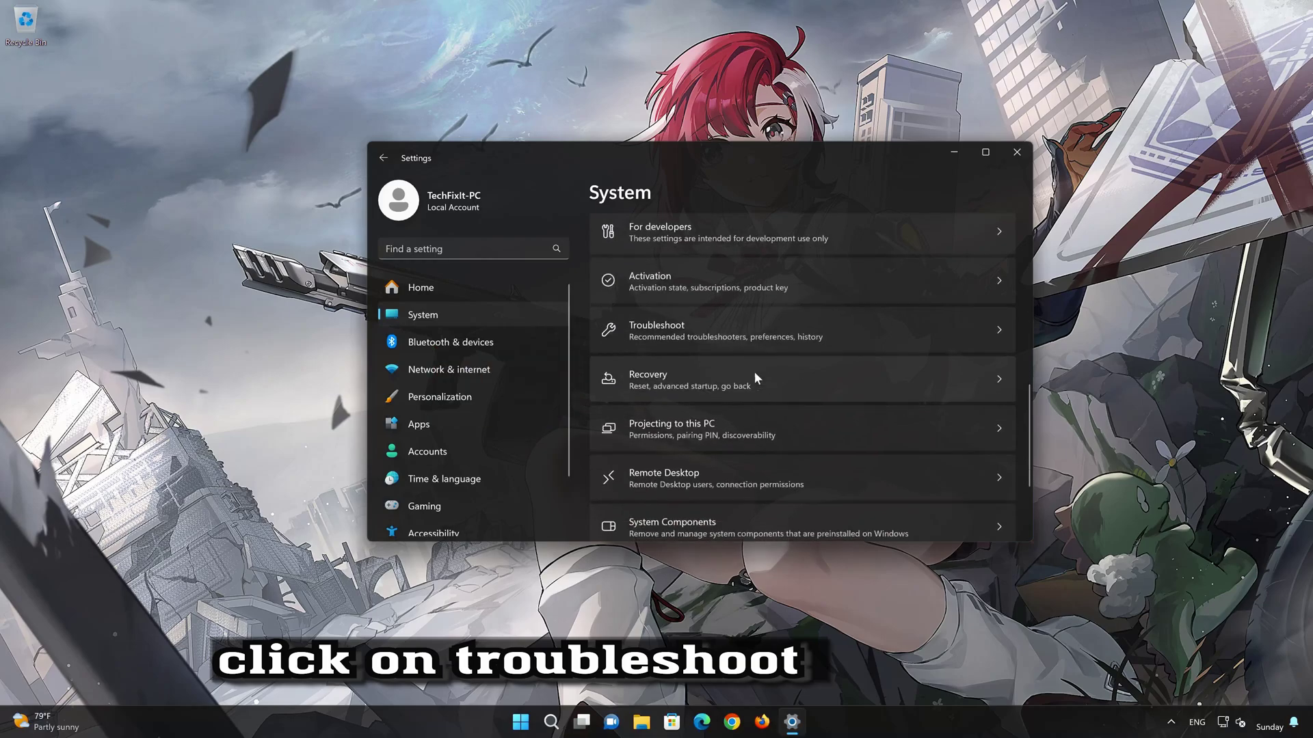
left_click(721, 342)
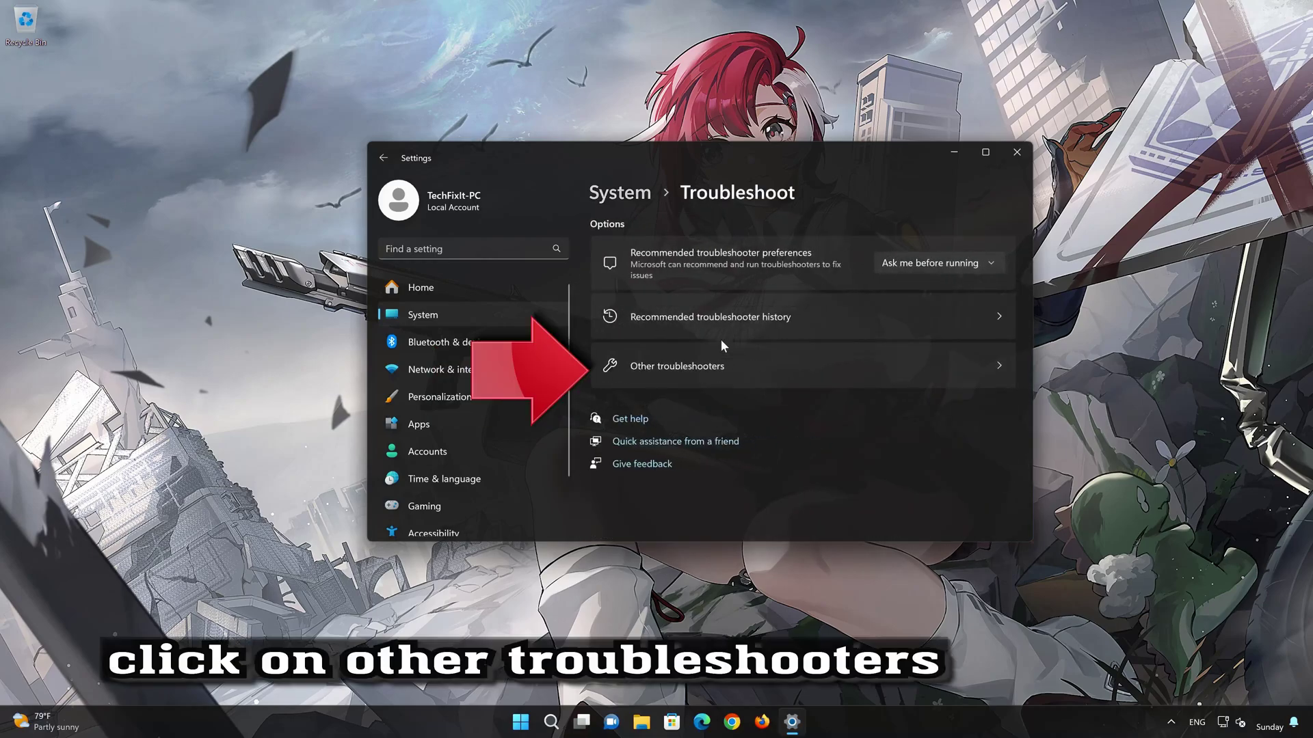
left_click(705, 375)
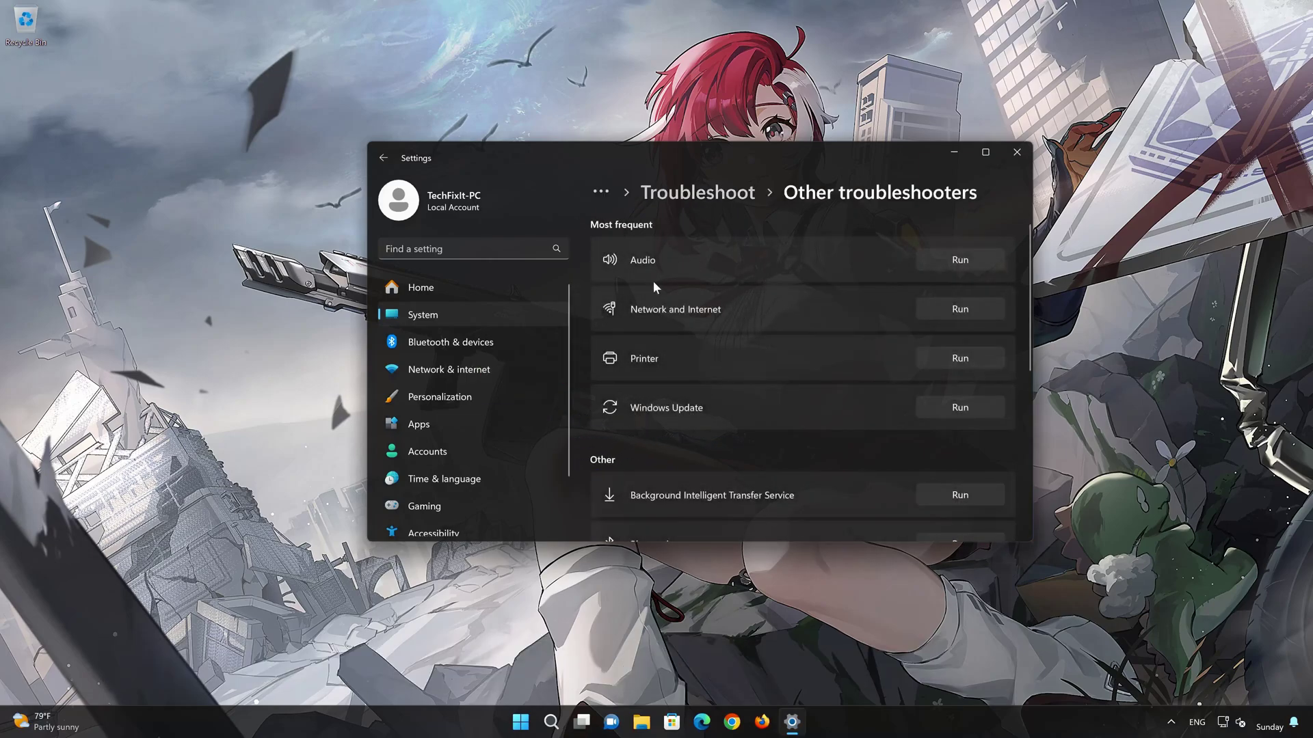
Step: Run the Audio troubleshooter and consent to automated diagnostics in Get Help
left_click(960, 260)
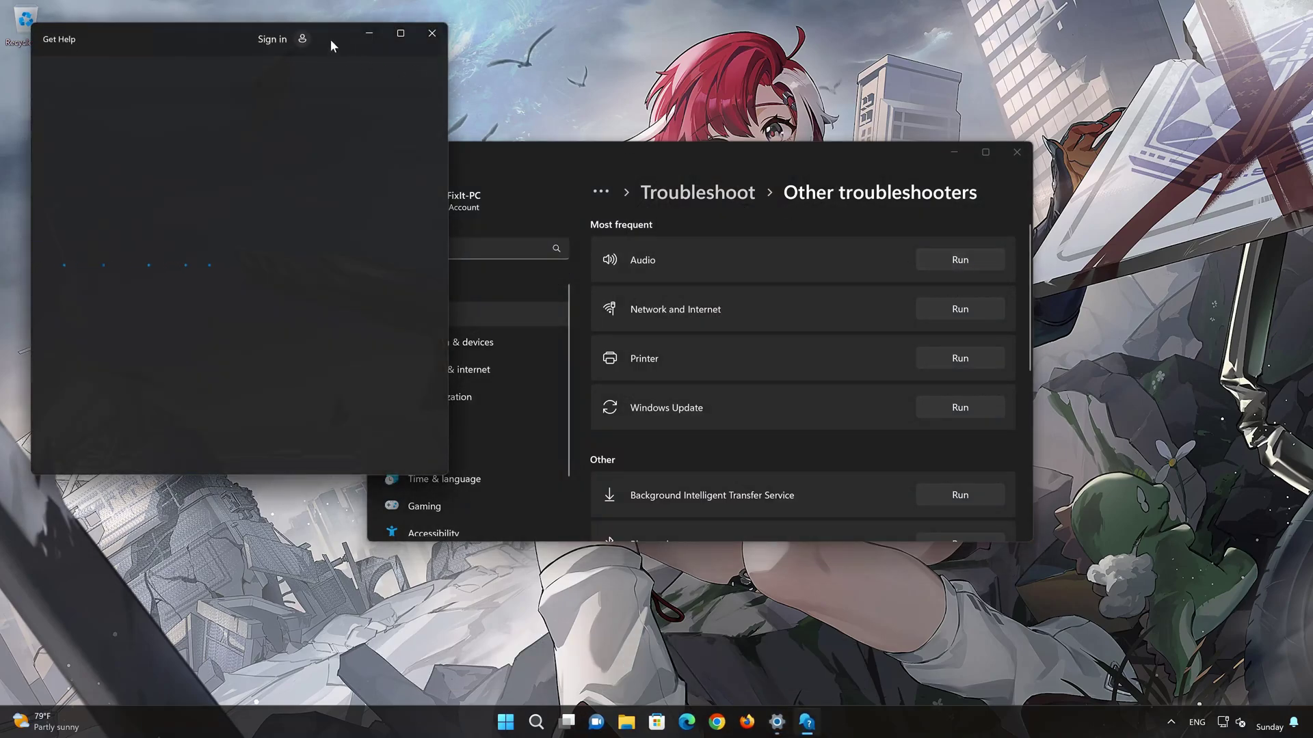
left_click_drag(330, 32, 725, 117)
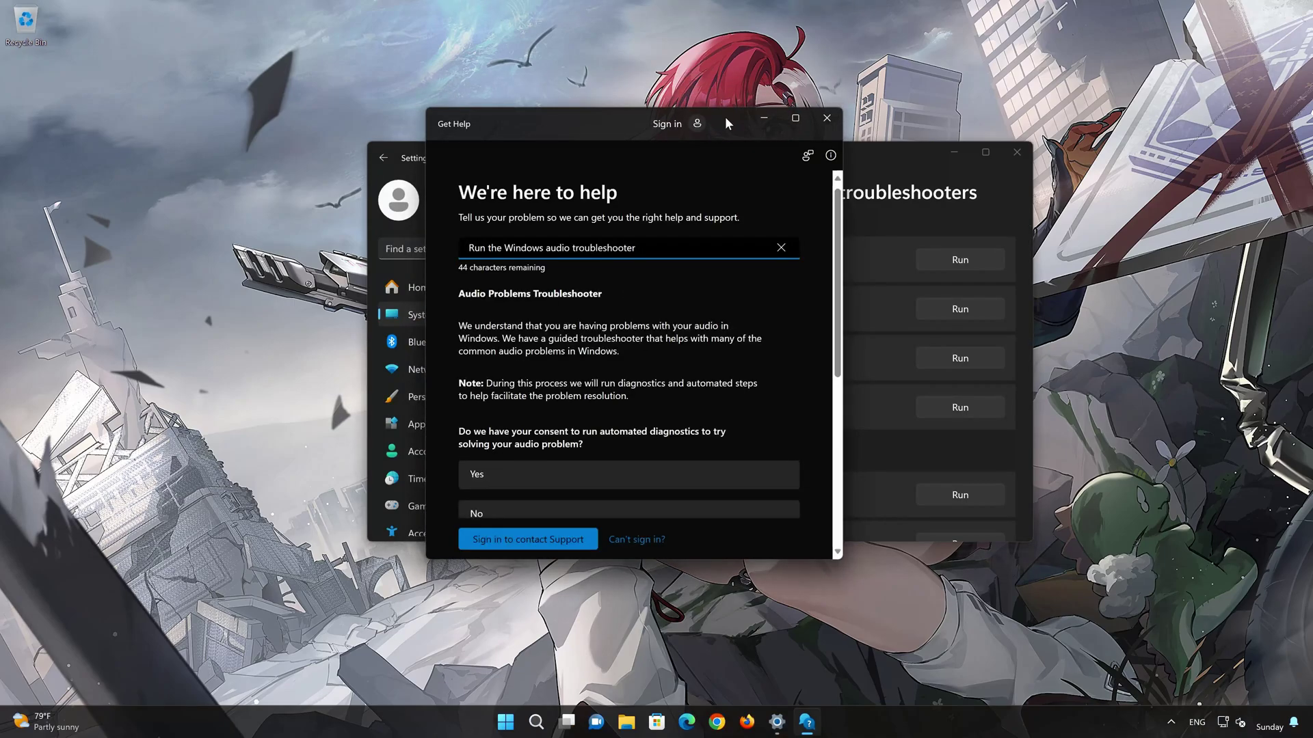
left_click(547, 482)
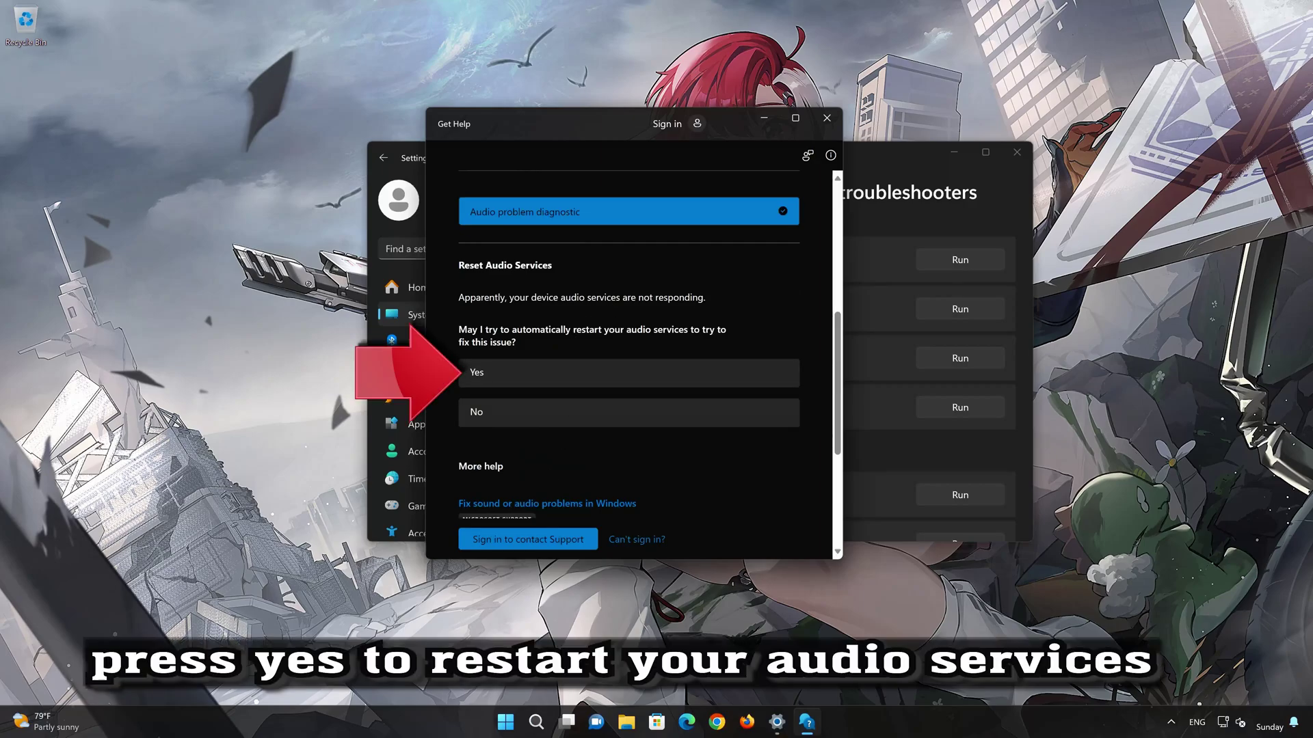
Step: Allow the troubleshooter to restart the audio services, report the problem as solved, and close Get Help and Settings
left_click(541, 373)
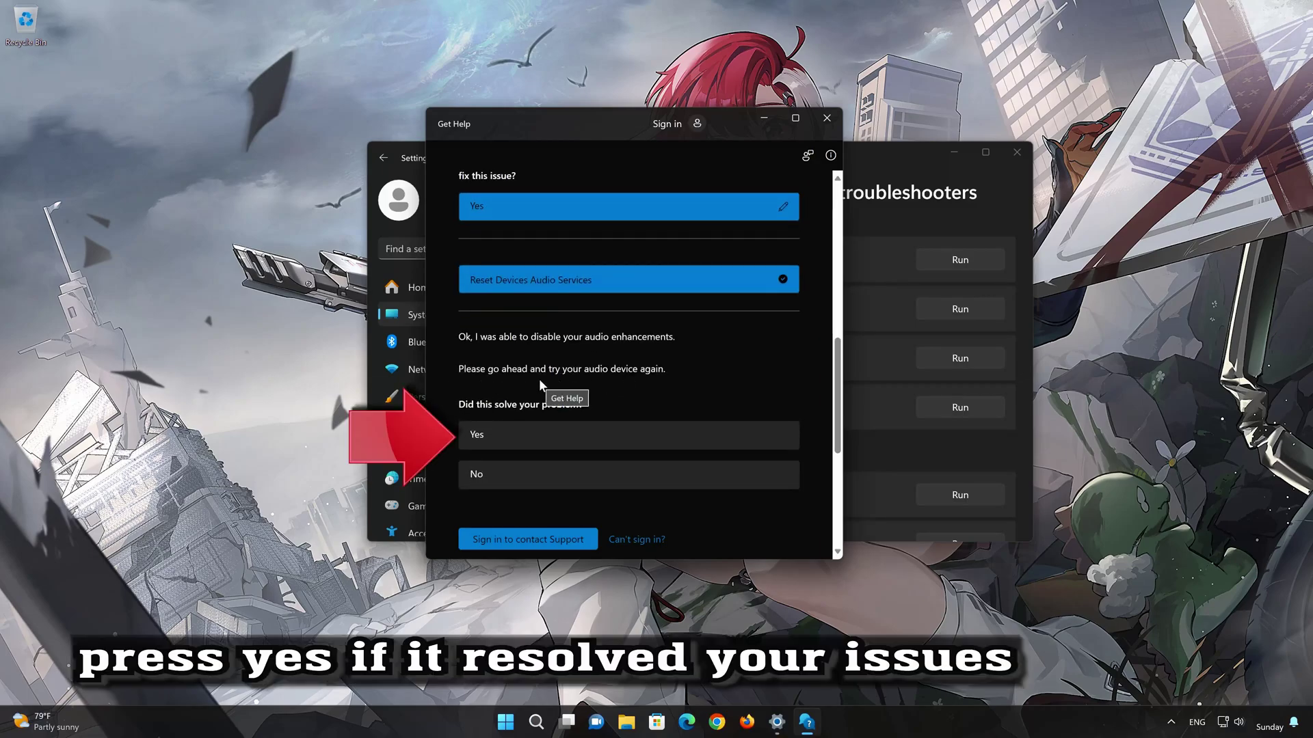
left_click(569, 438)
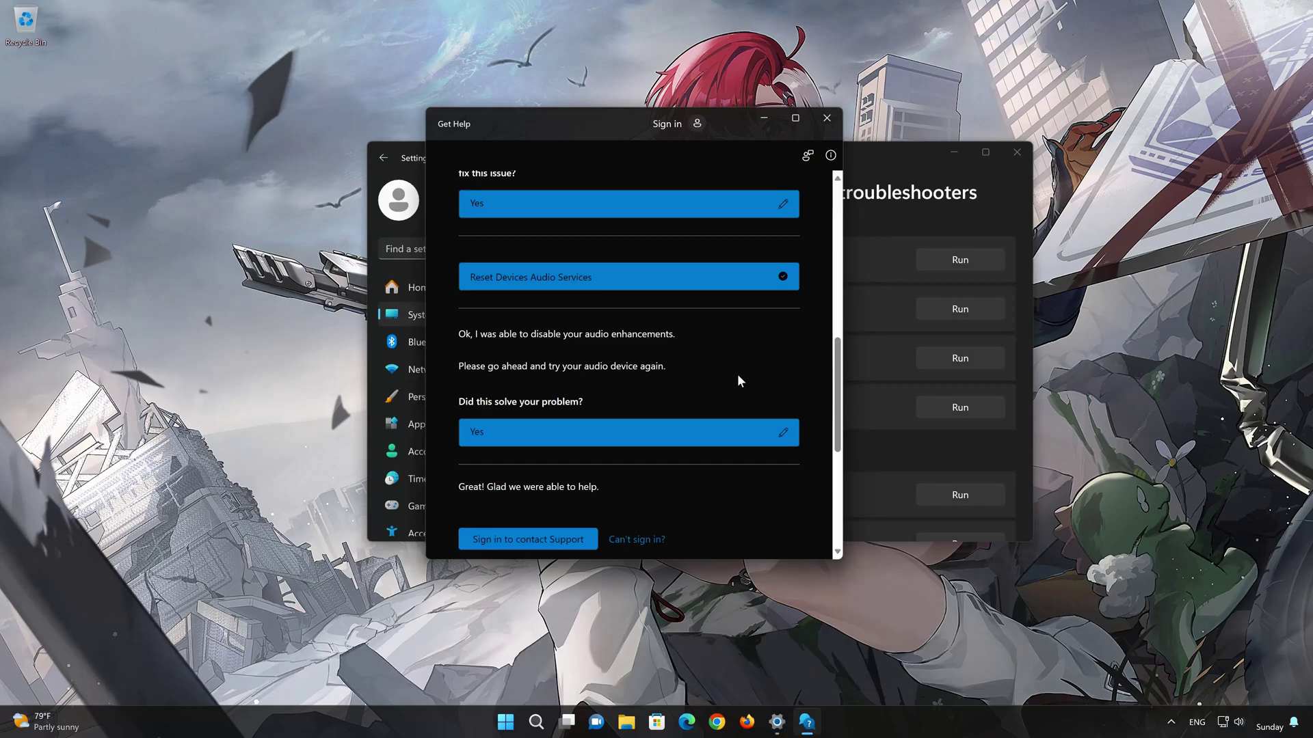
left_click(828, 120)
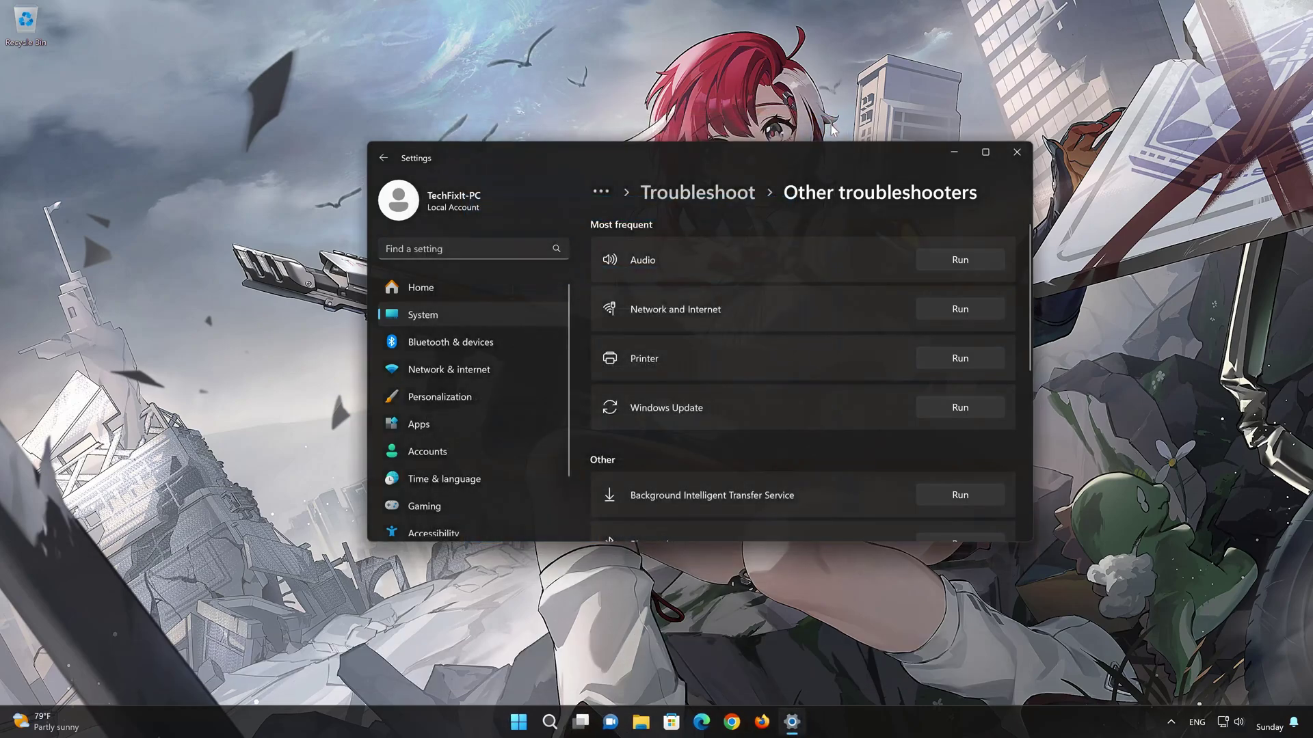
left_click(1007, 154)
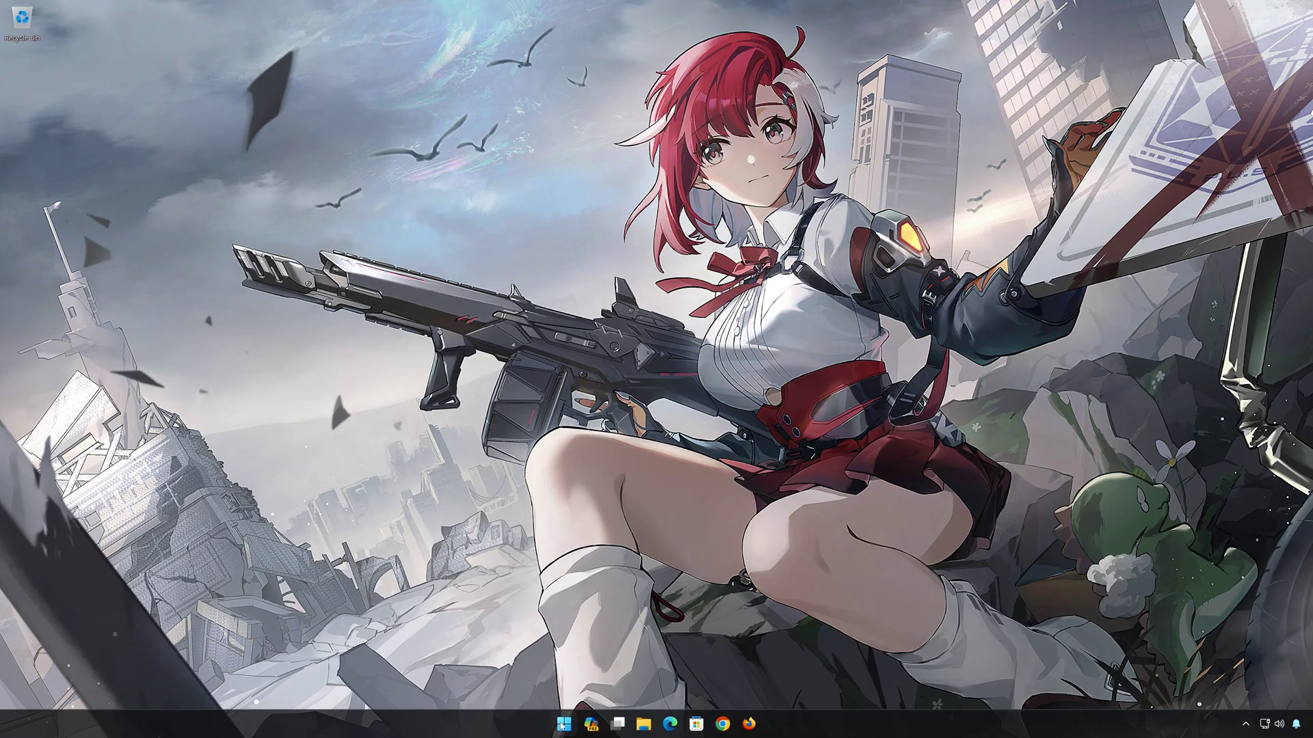
Step: Search for "control panel", open it and bring up the Sound settings under Hardware and Sound again
left_click(562, 724)
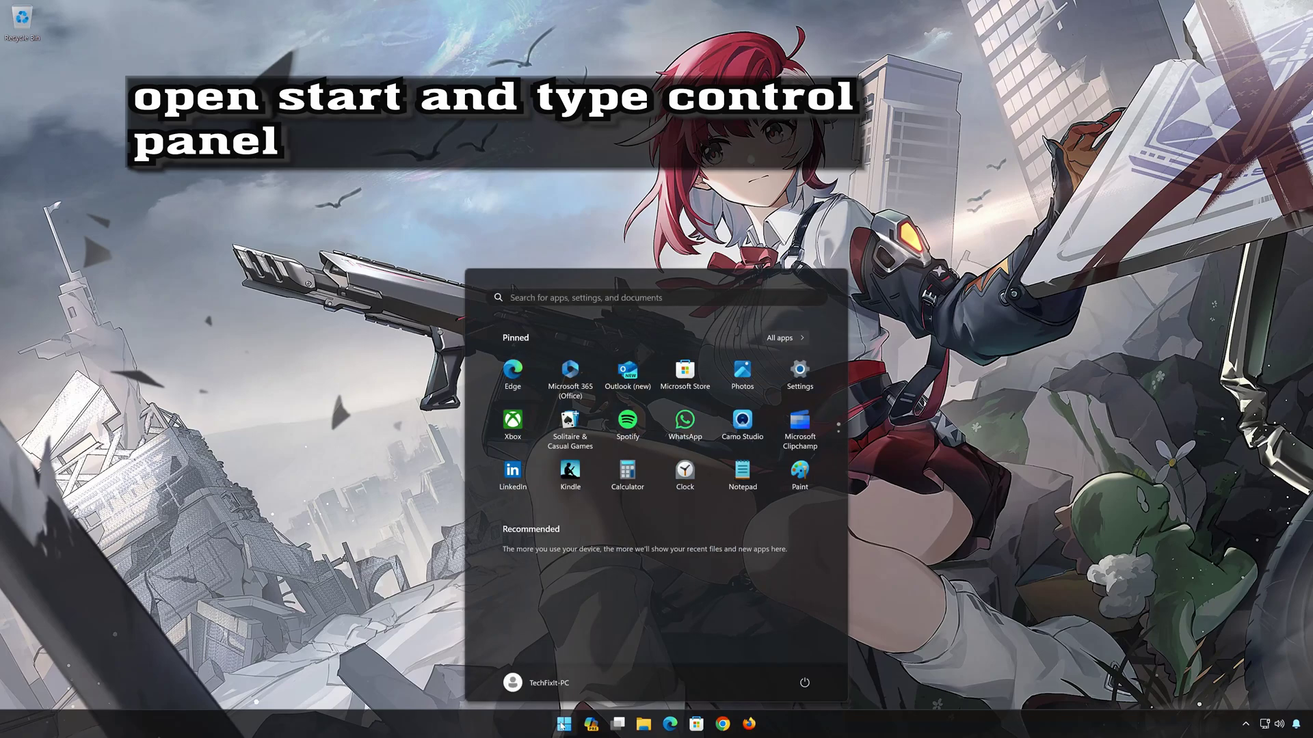
type("control panel")
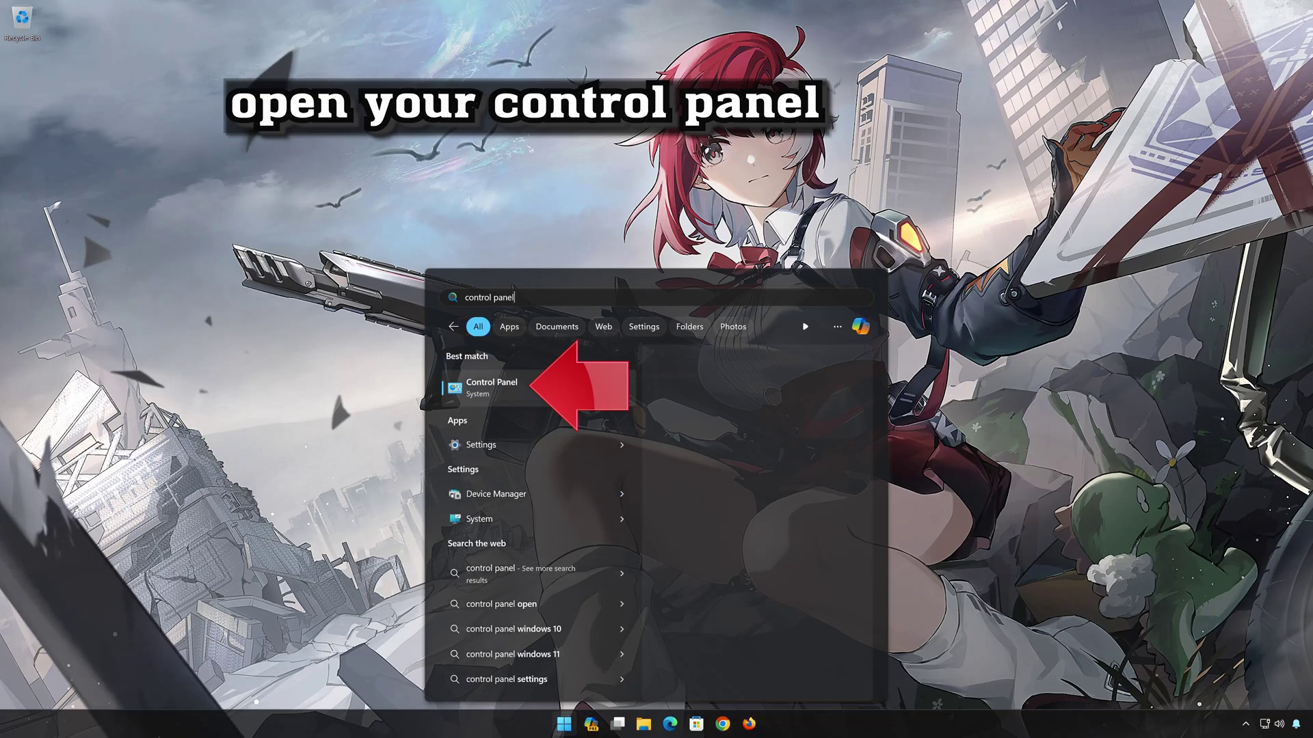
left_click(553, 394)
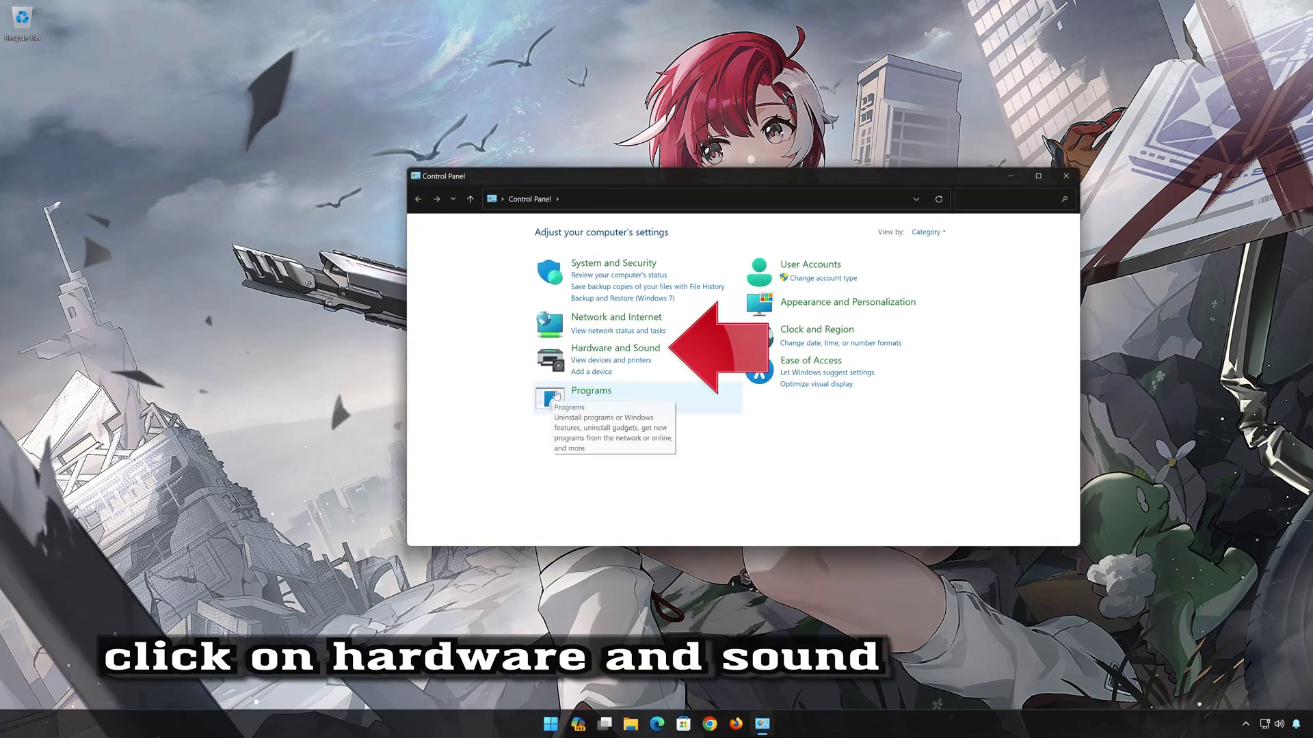
left_click(619, 350)
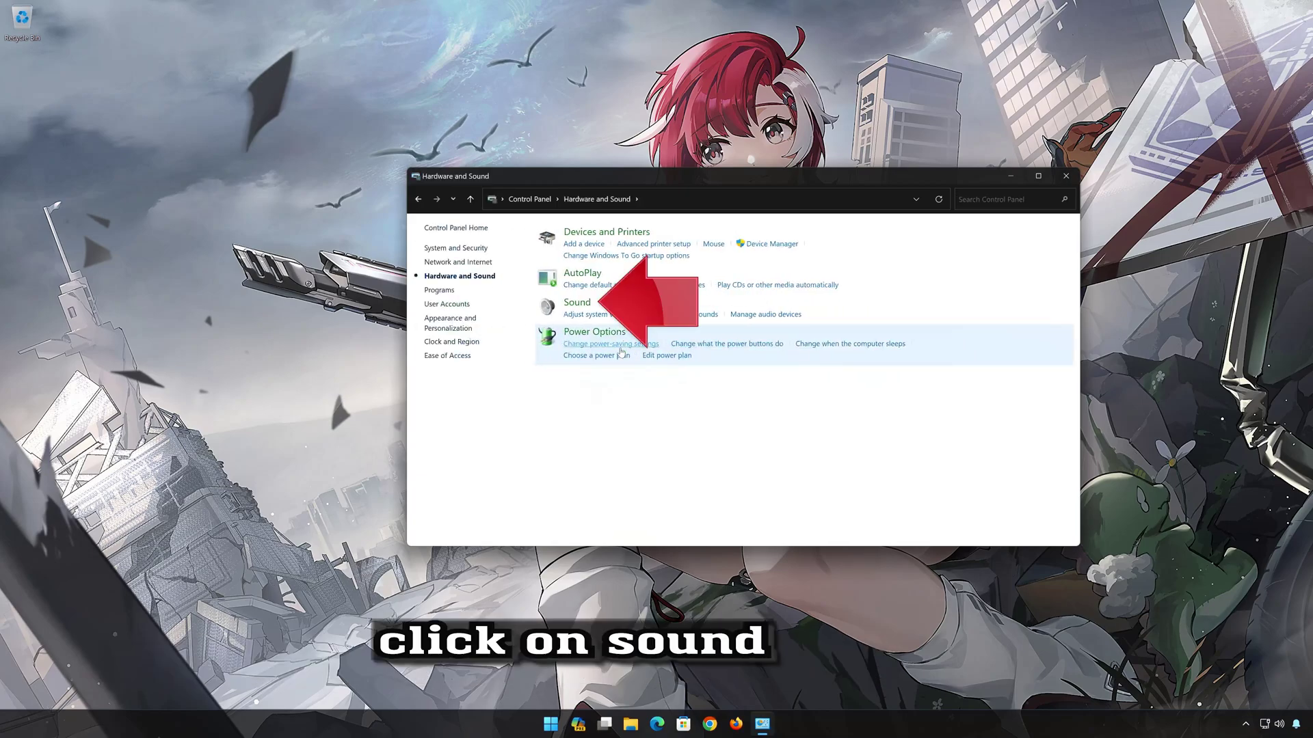
left_click(570, 306)
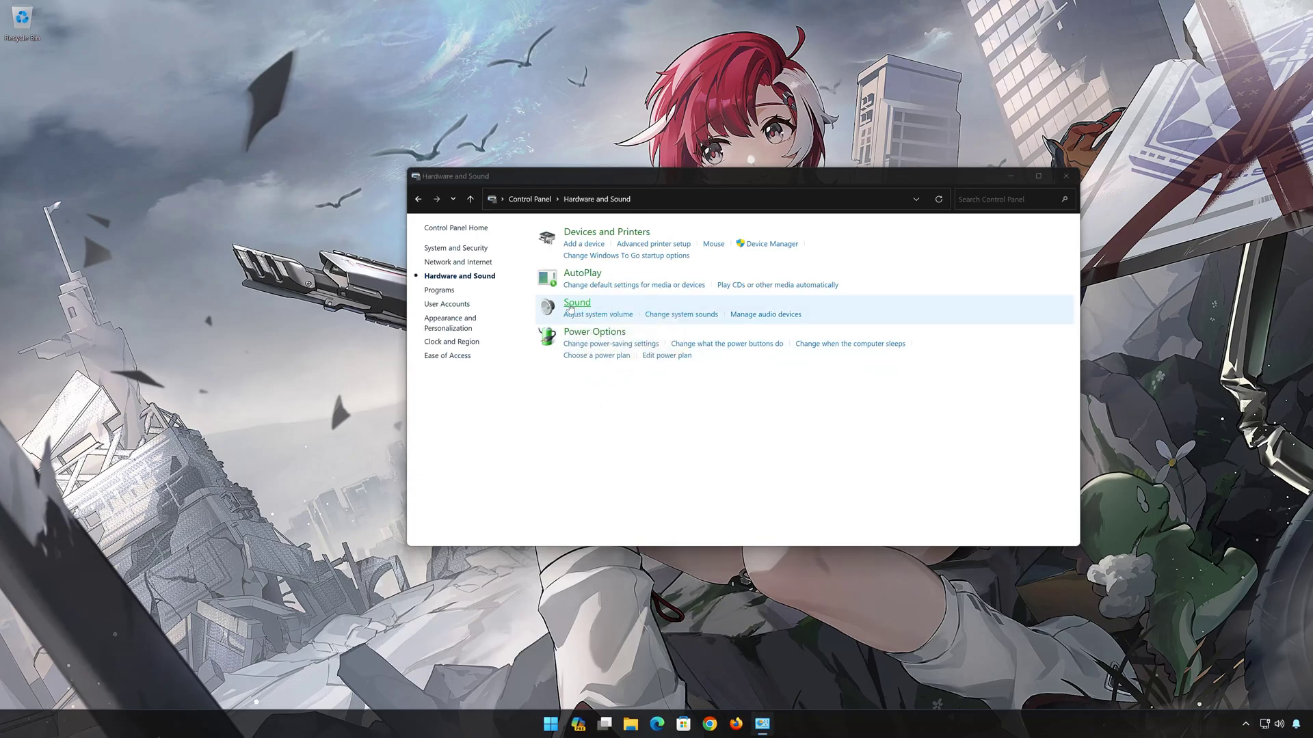
Step: Close the Control Panel window and open the properties of the Speakers playback device in the Sound dialog
left_click_drag(237, 80, 778, 204)
left_click(1066, 176)
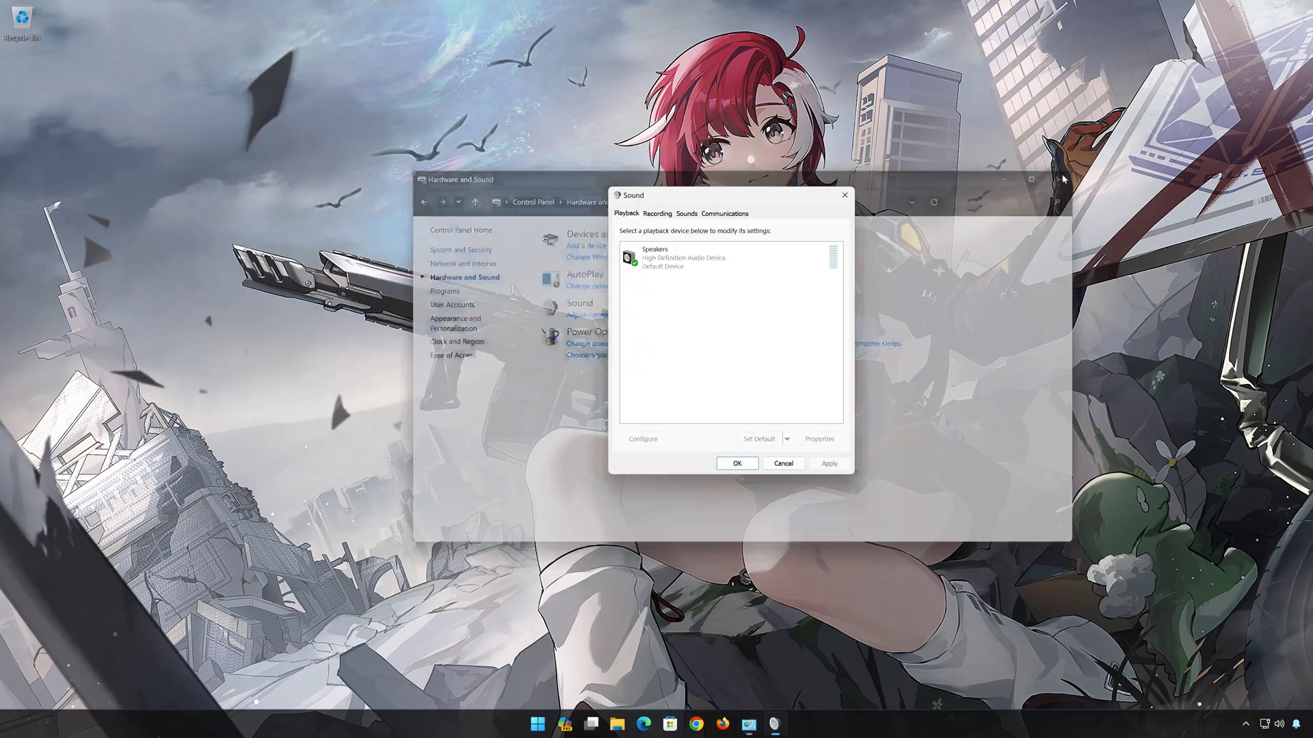
left_click(699, 252)
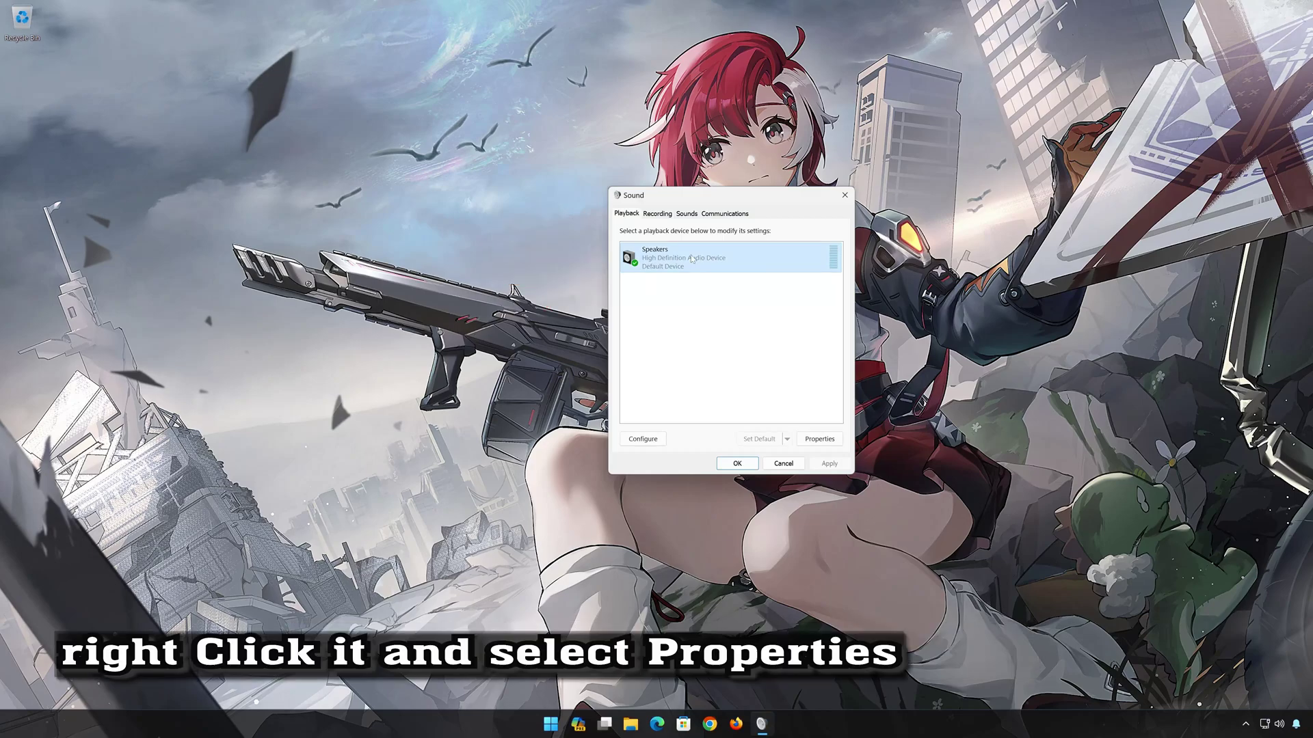
right_click(691, 258)
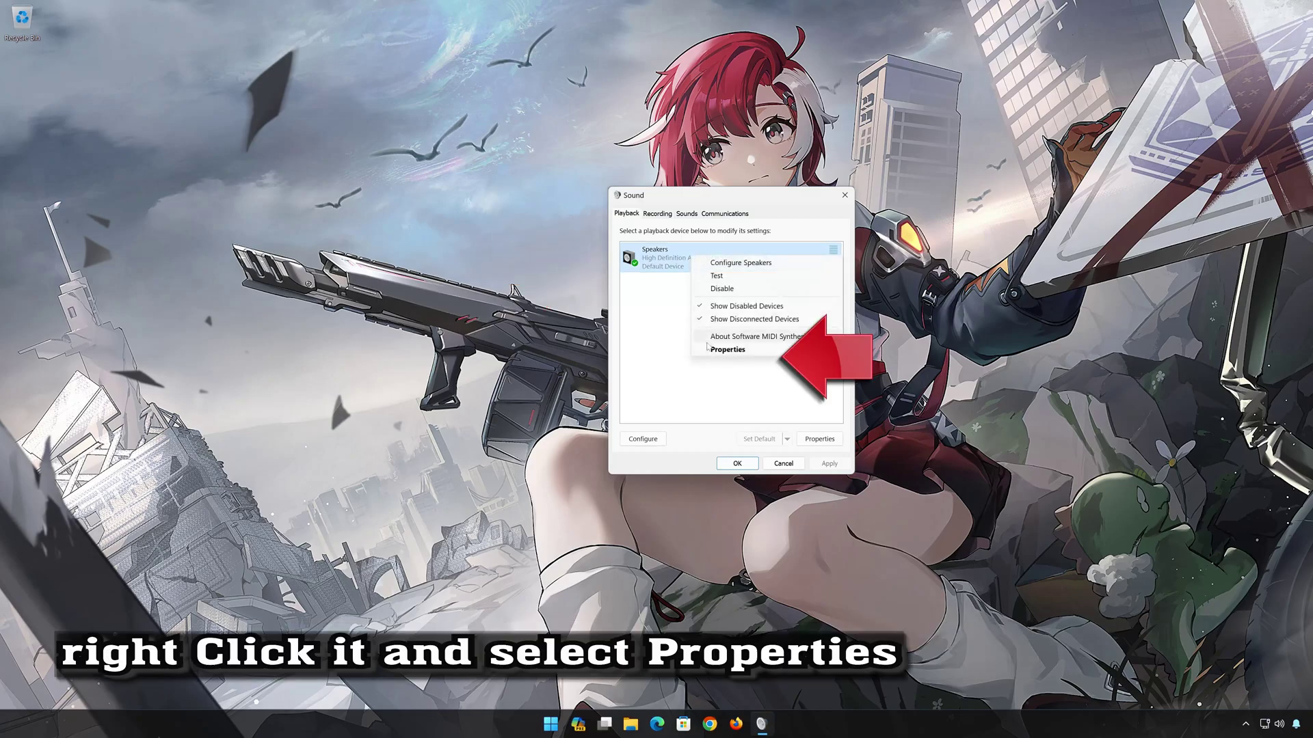
left_click(742, 351)
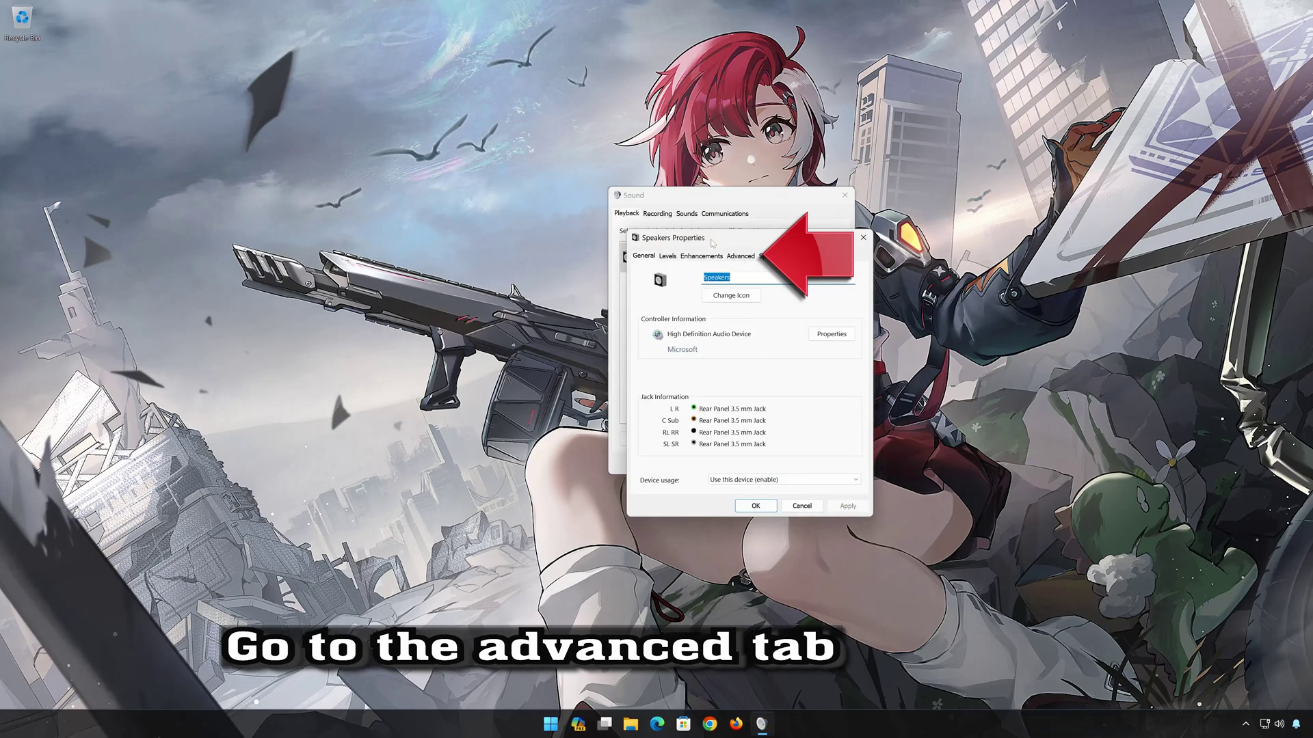
Step: Set the speakers' default format to 16 bit, 44100 Hz (CD Quality), apply it and close both sound dialogs
left_click(741, 258)
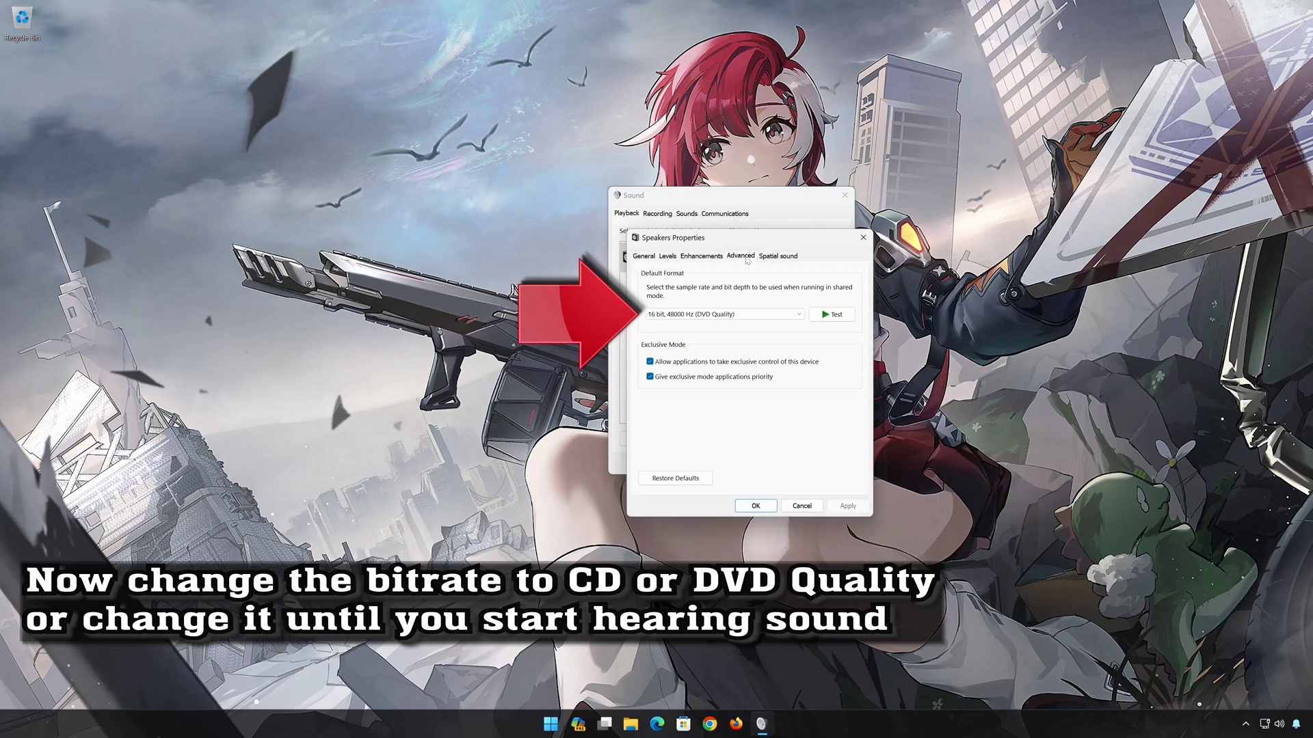
left_click(706, 318)
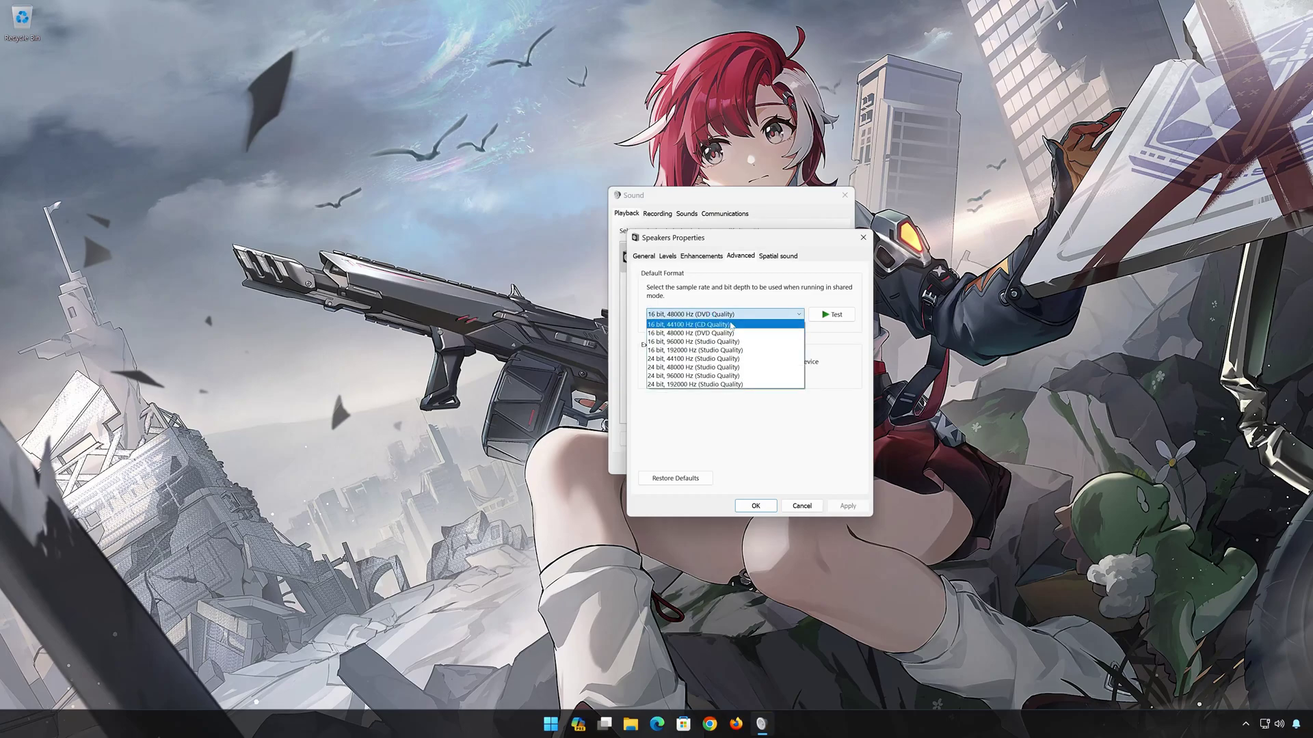
left_click(726, 325)
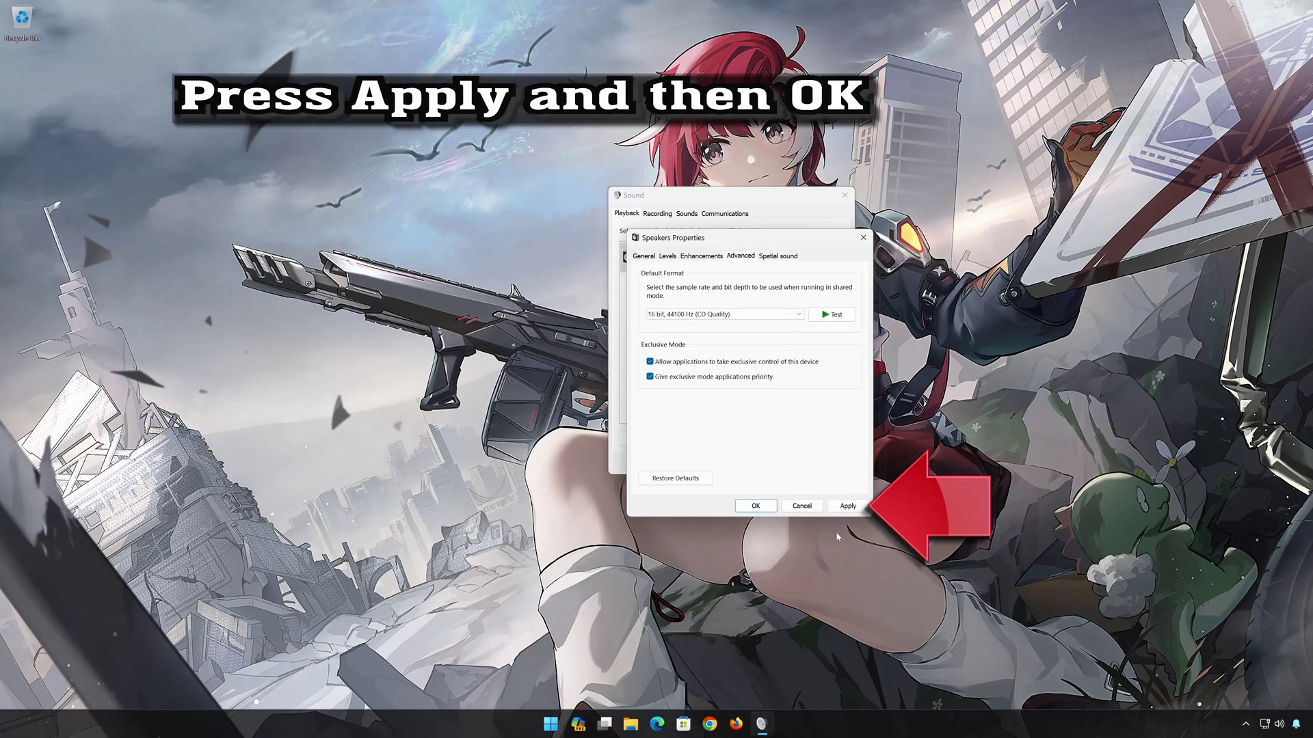
left_click(848, 506)
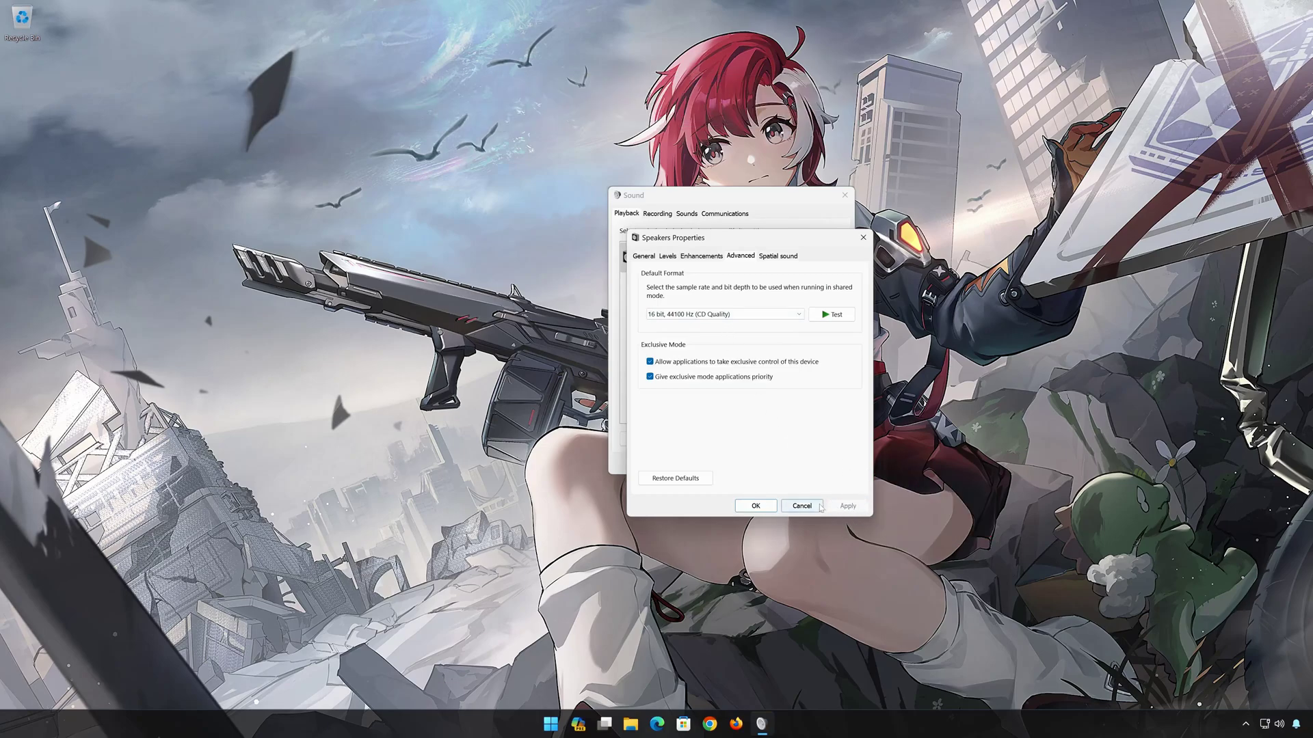
left_click(756, 506)
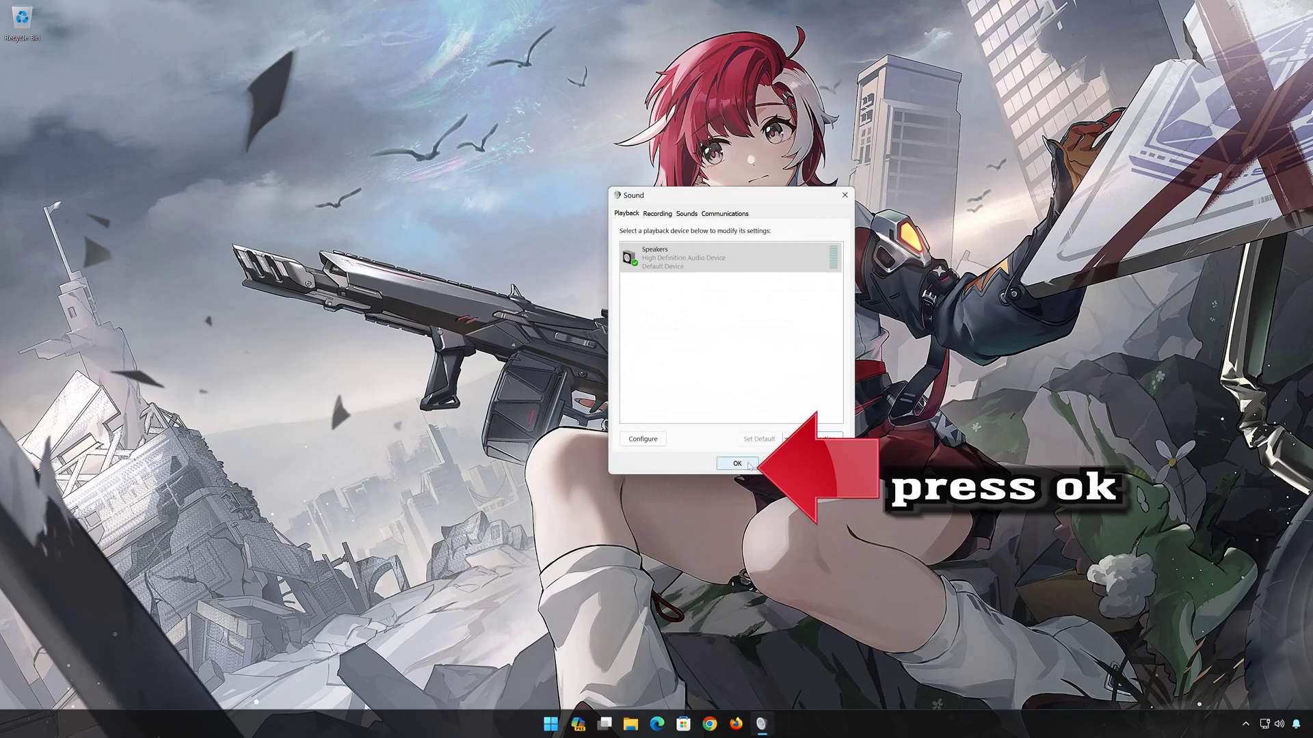
left_click(749, 464)
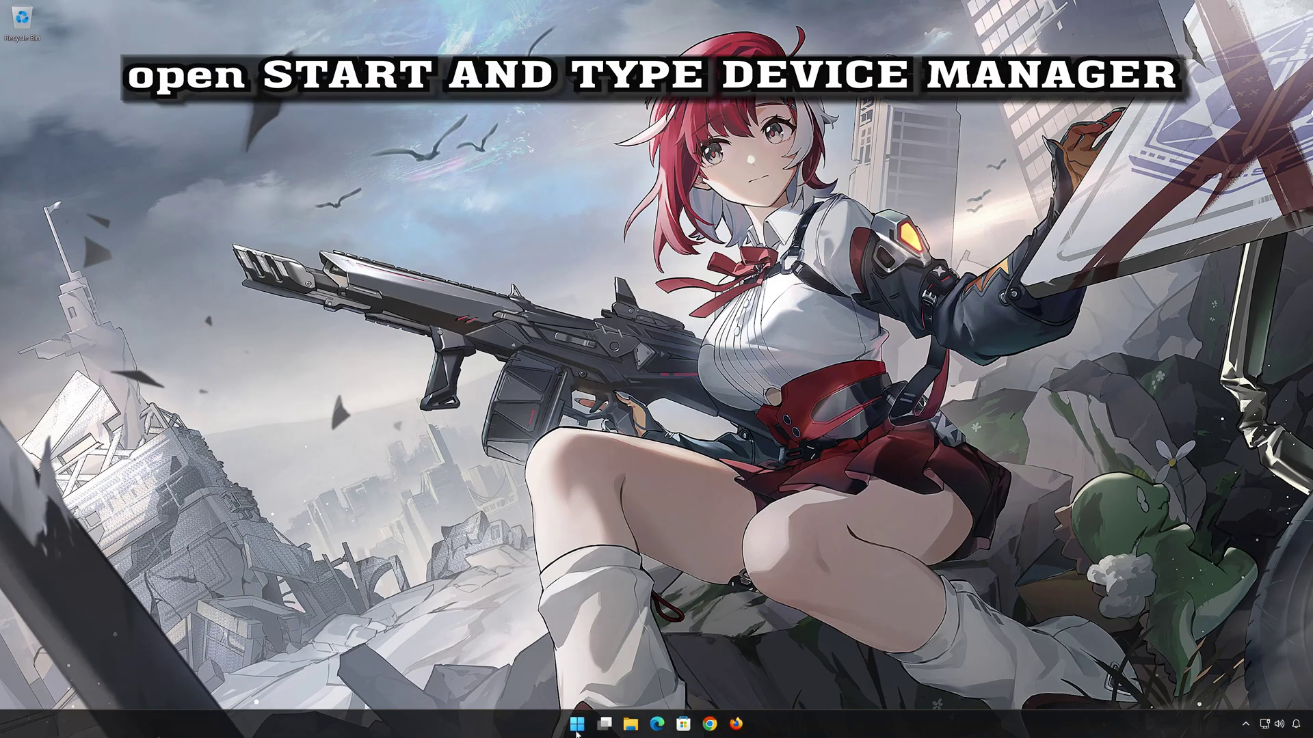
Step: Search for "device manager", open Device Manager and move its window to the middle of the desktop
left_click(586, 724)
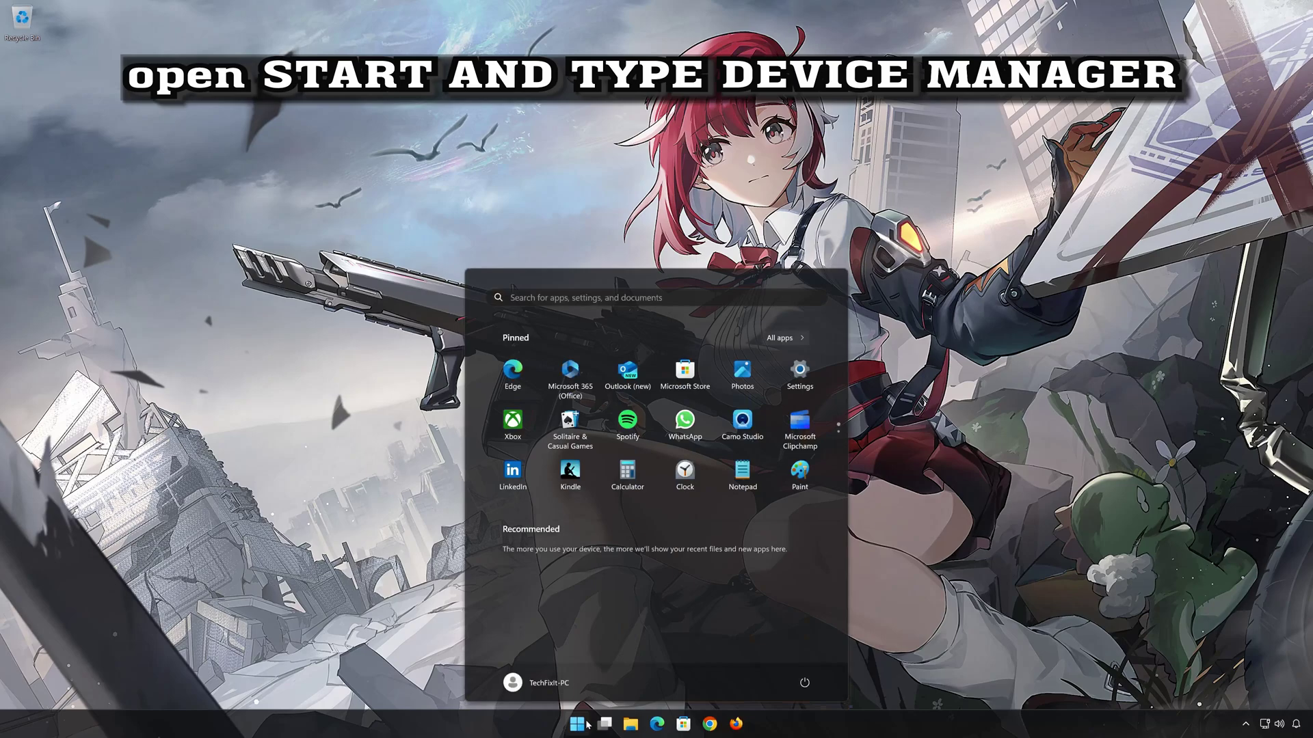
type("devic")
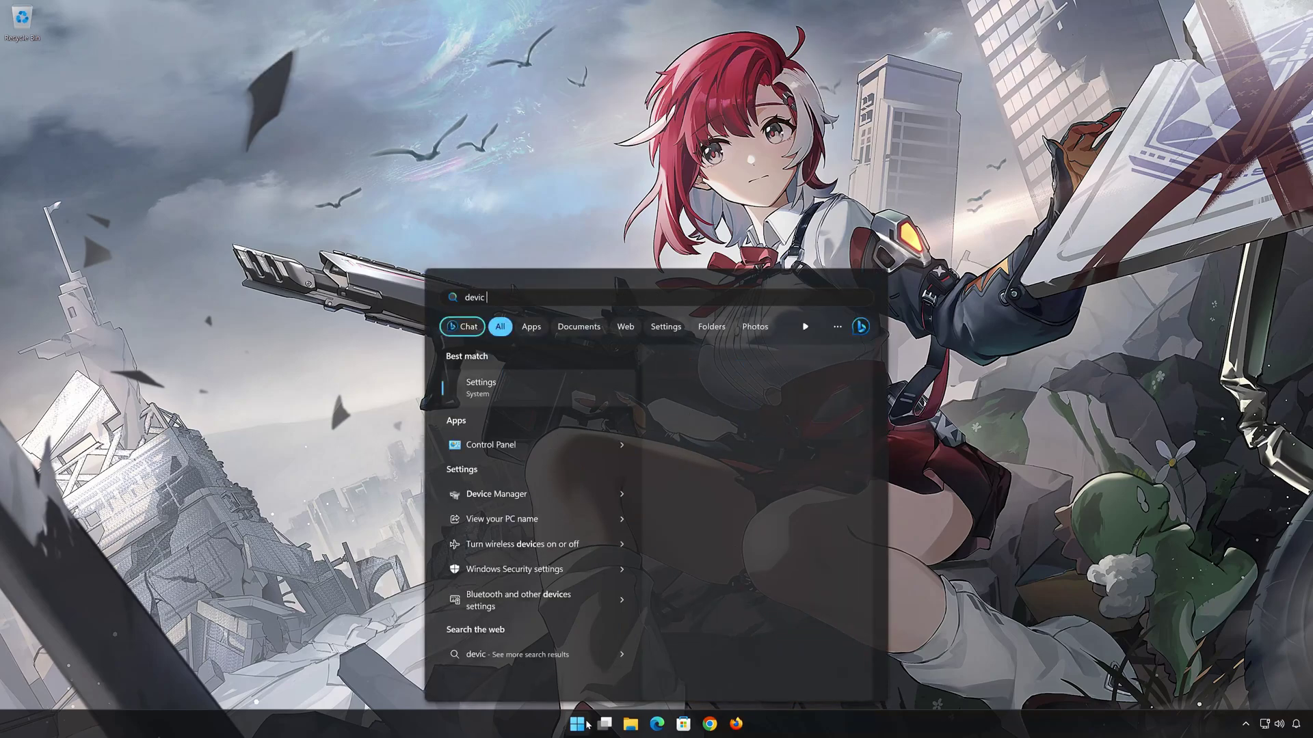
type("e manager")
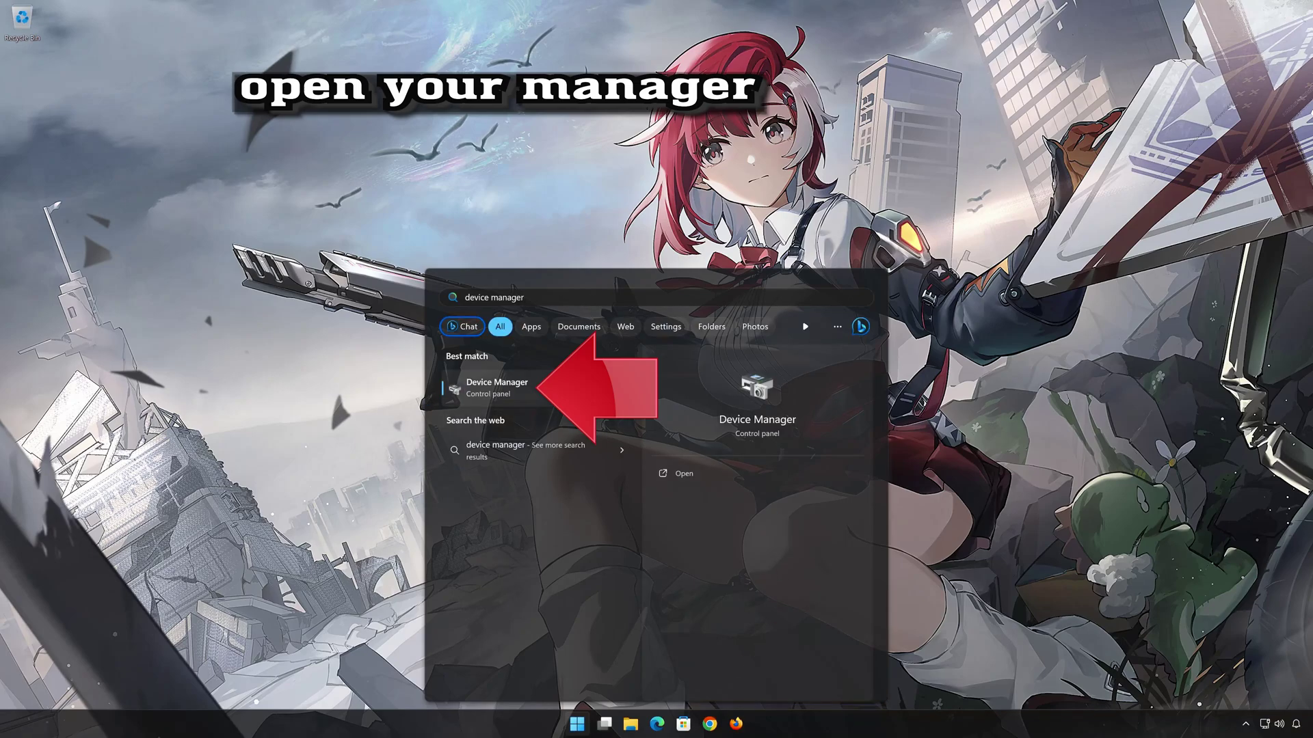
left_click(518, 393)
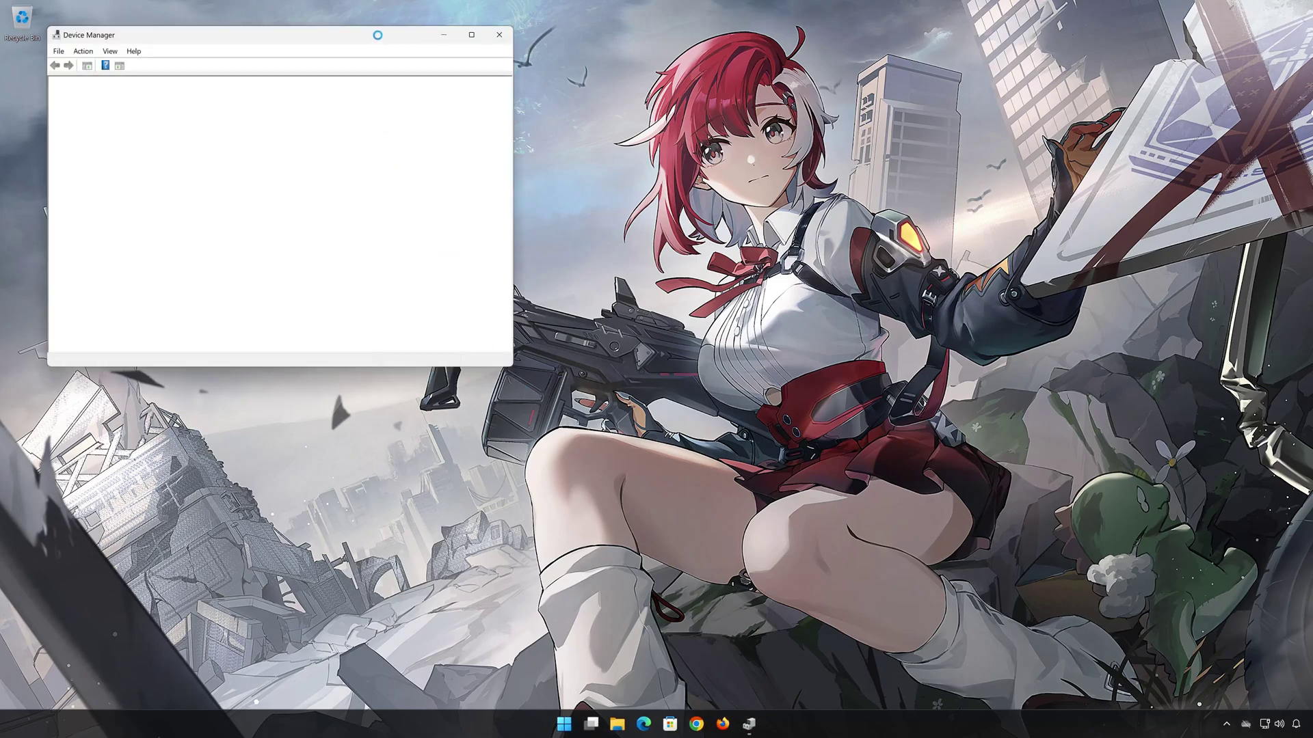
left_click_drag(378, 33, 807, 159)
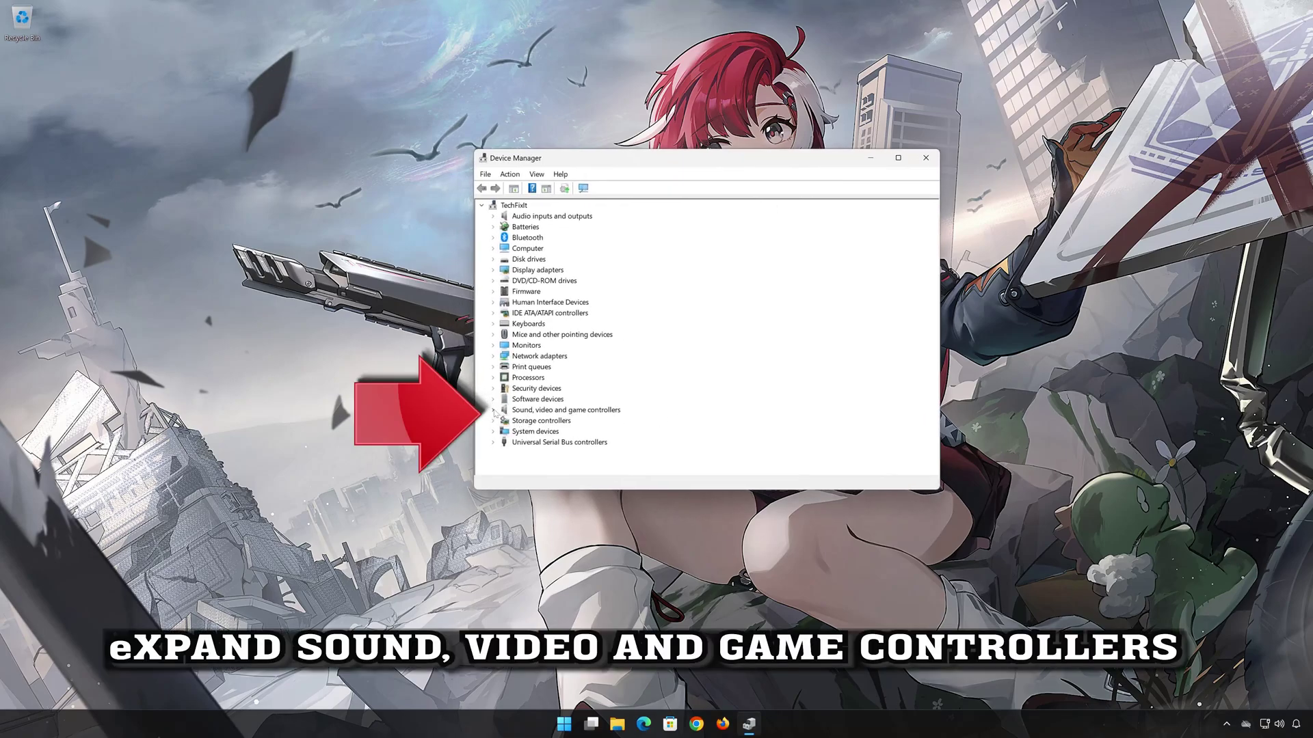
Step: Show the driver properties of the High Definition Audio Device under Sound, video and game controllers
left_click(495, 411)
left_click(535, 422)
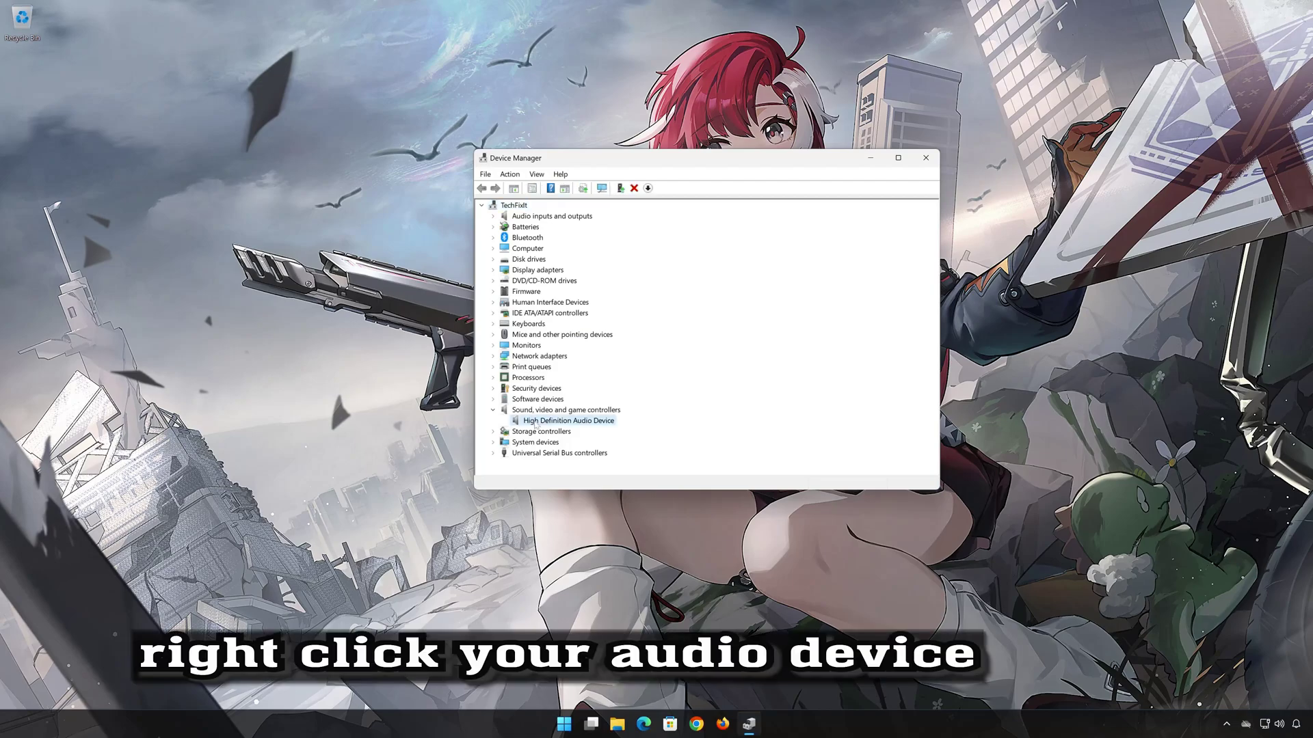
right_click(571, 422)
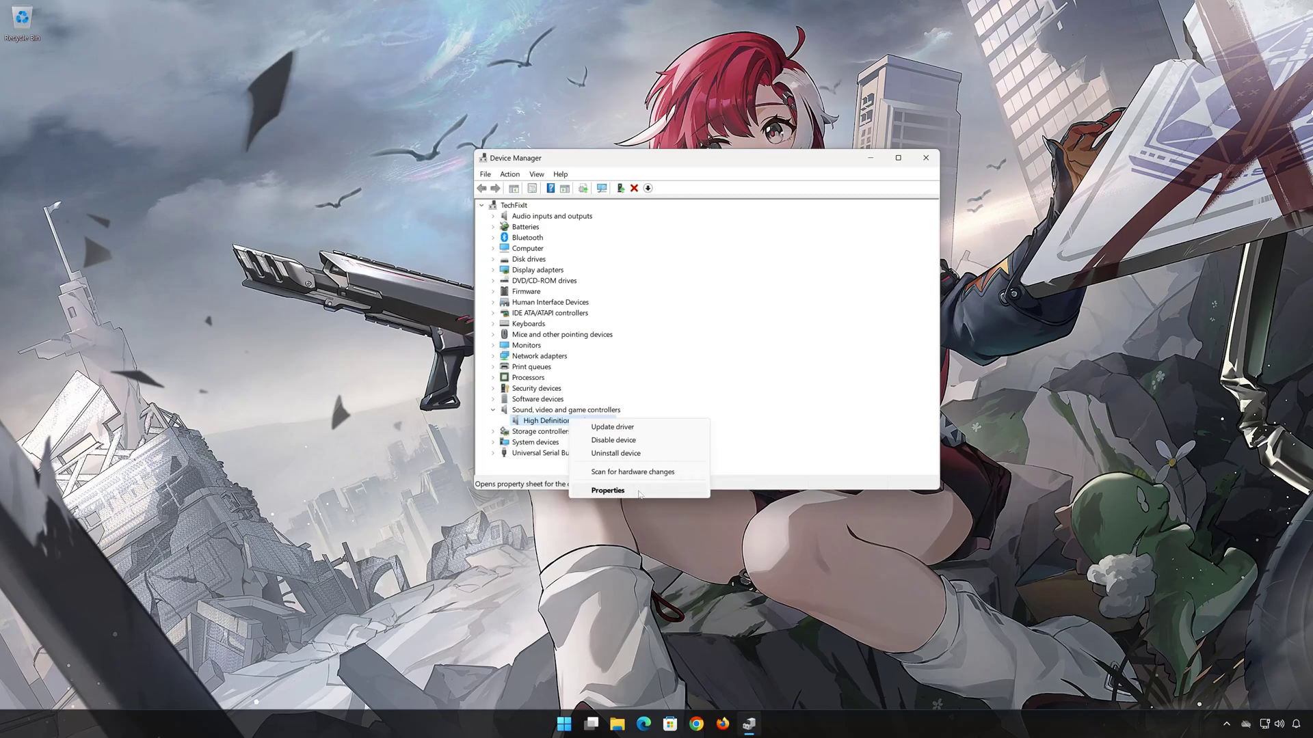
left_click(640, 492)
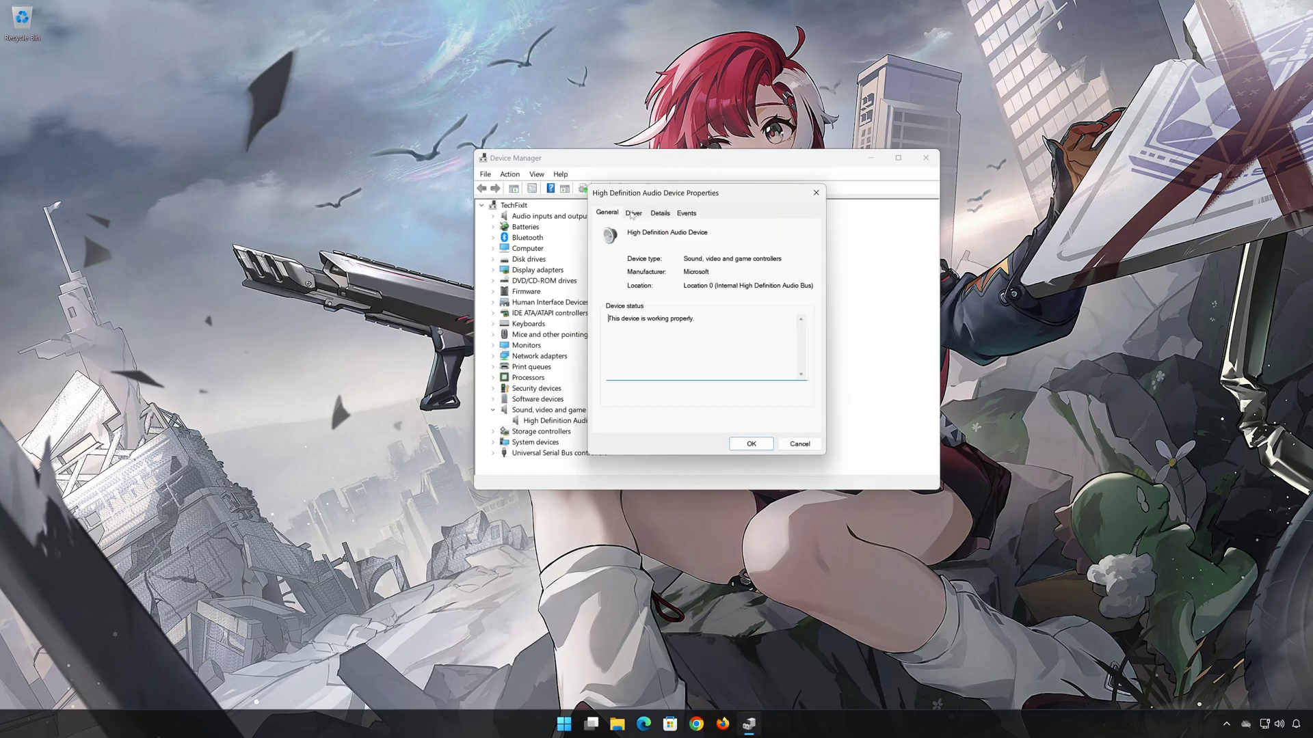
left_click(631, 214)
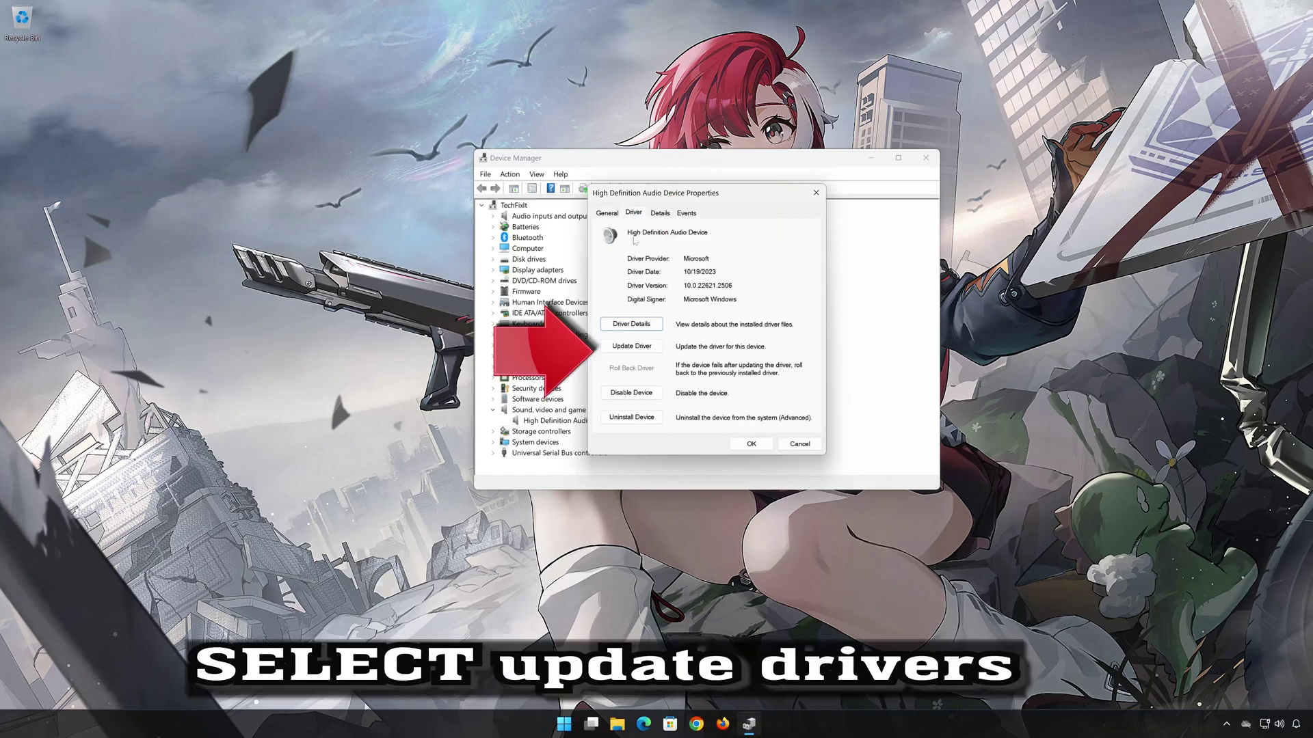
Step: Update the driver manually by picking High Definition Audio Device from the available drivers on the computer, and accept the compatibility warning
left_click(635, 349)
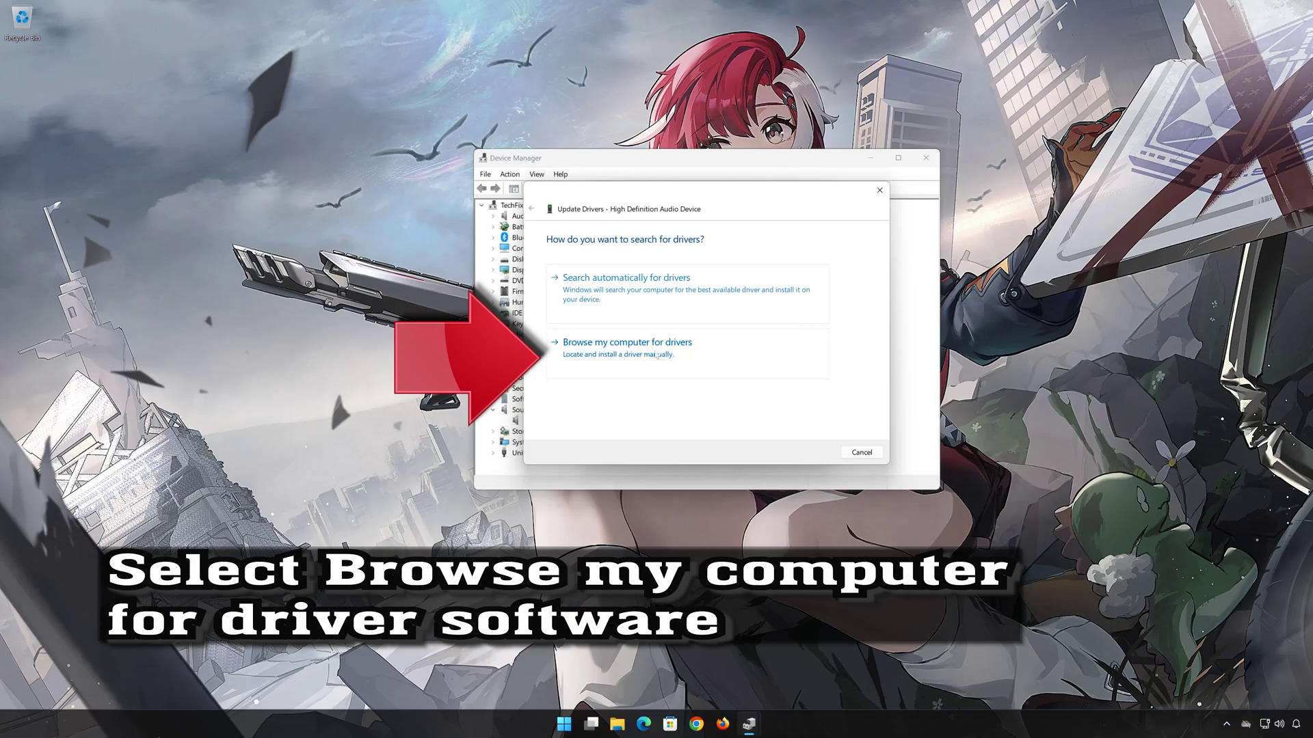
left_click(620, 355)
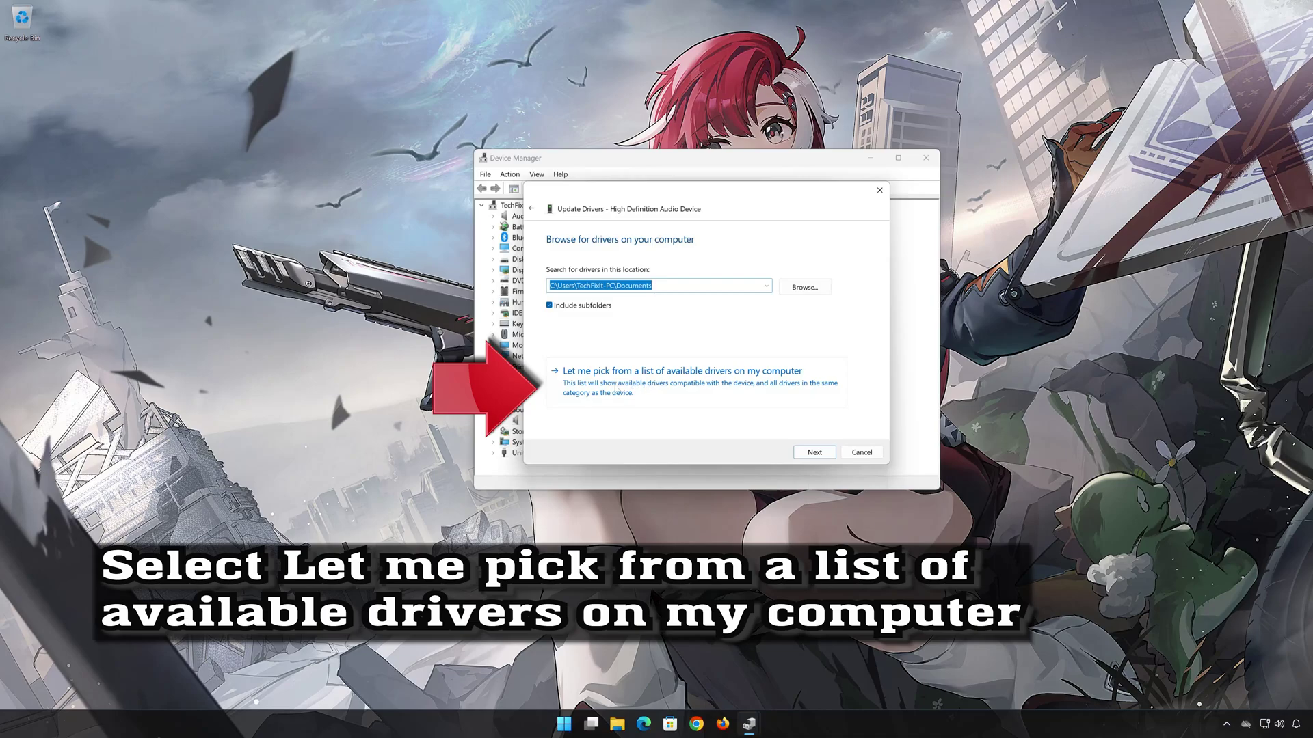
left_click(657, 392)
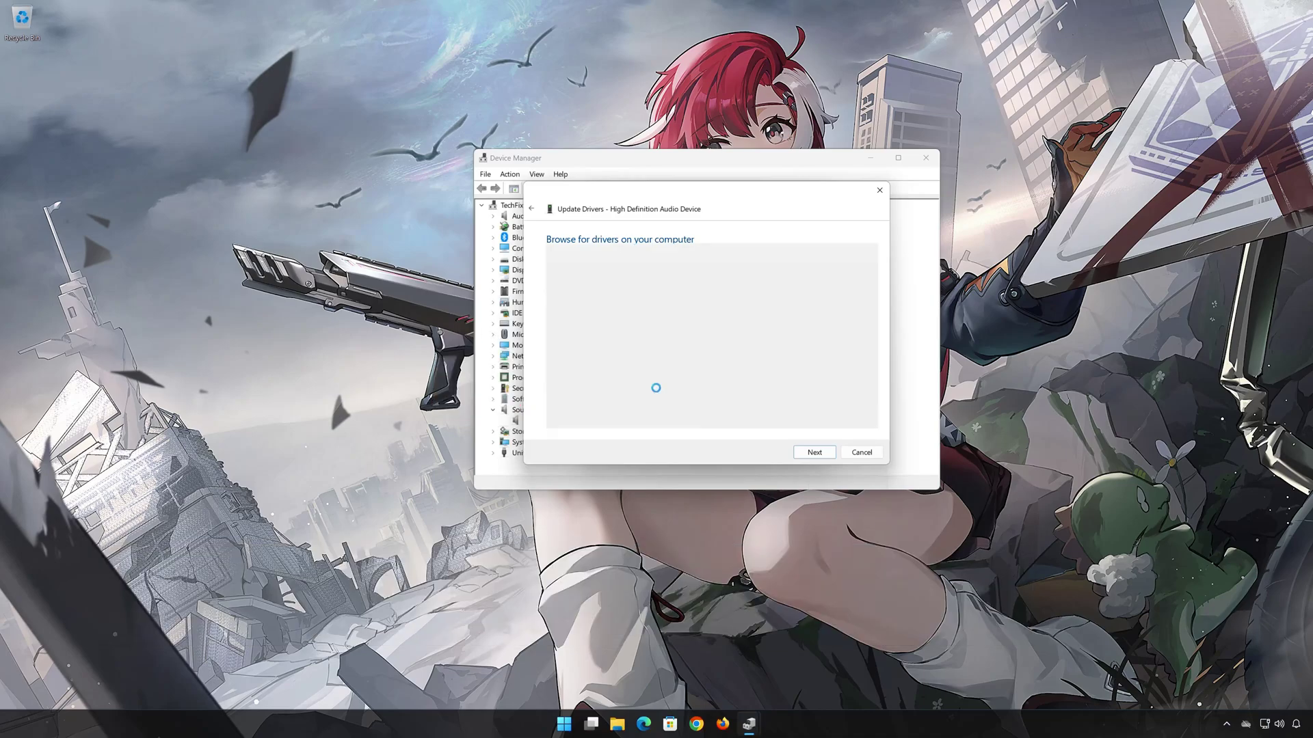
left_click(634, 345)
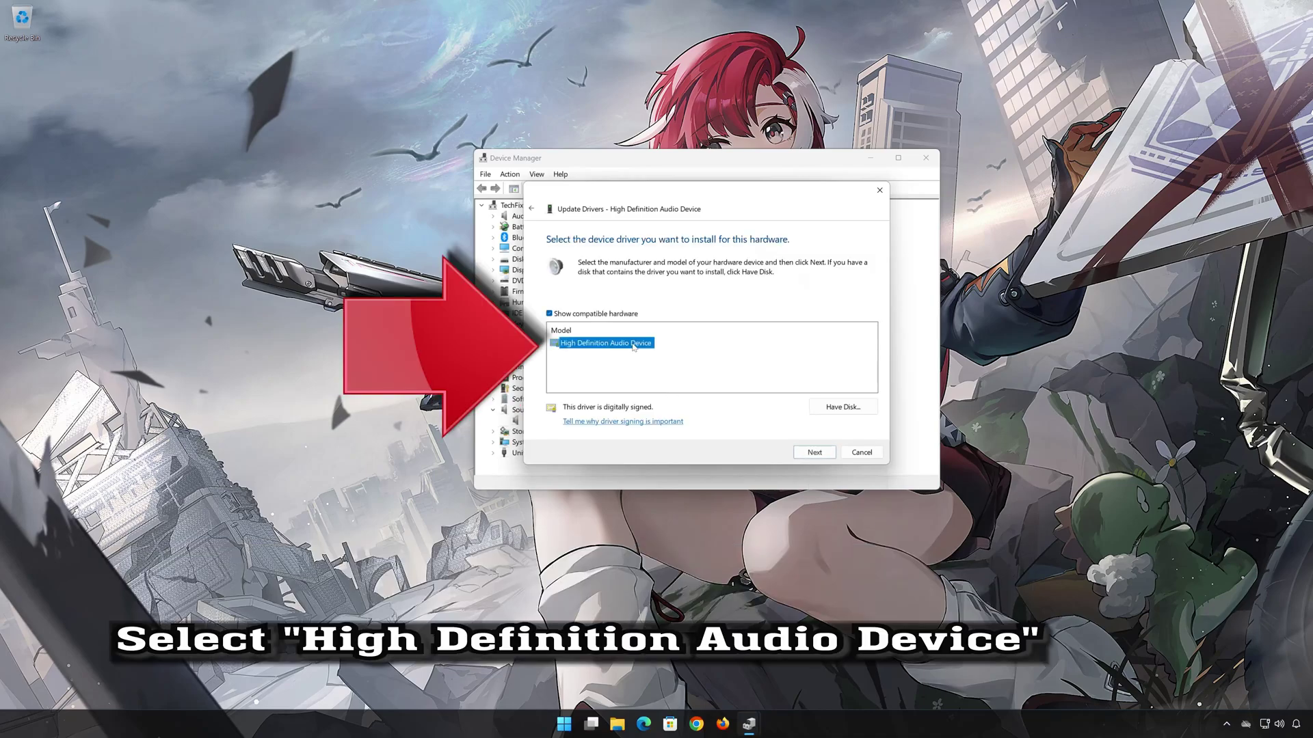
left_click(814, 456)
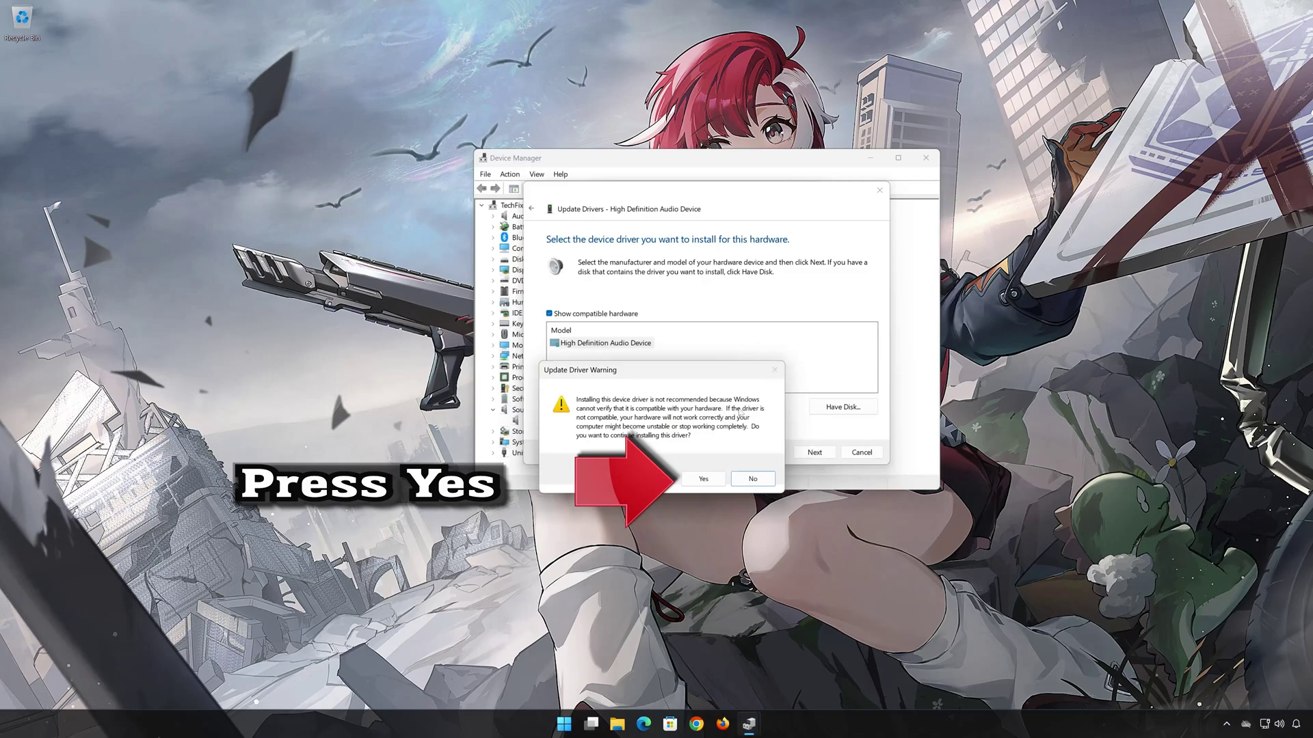
left_click(711, 481)
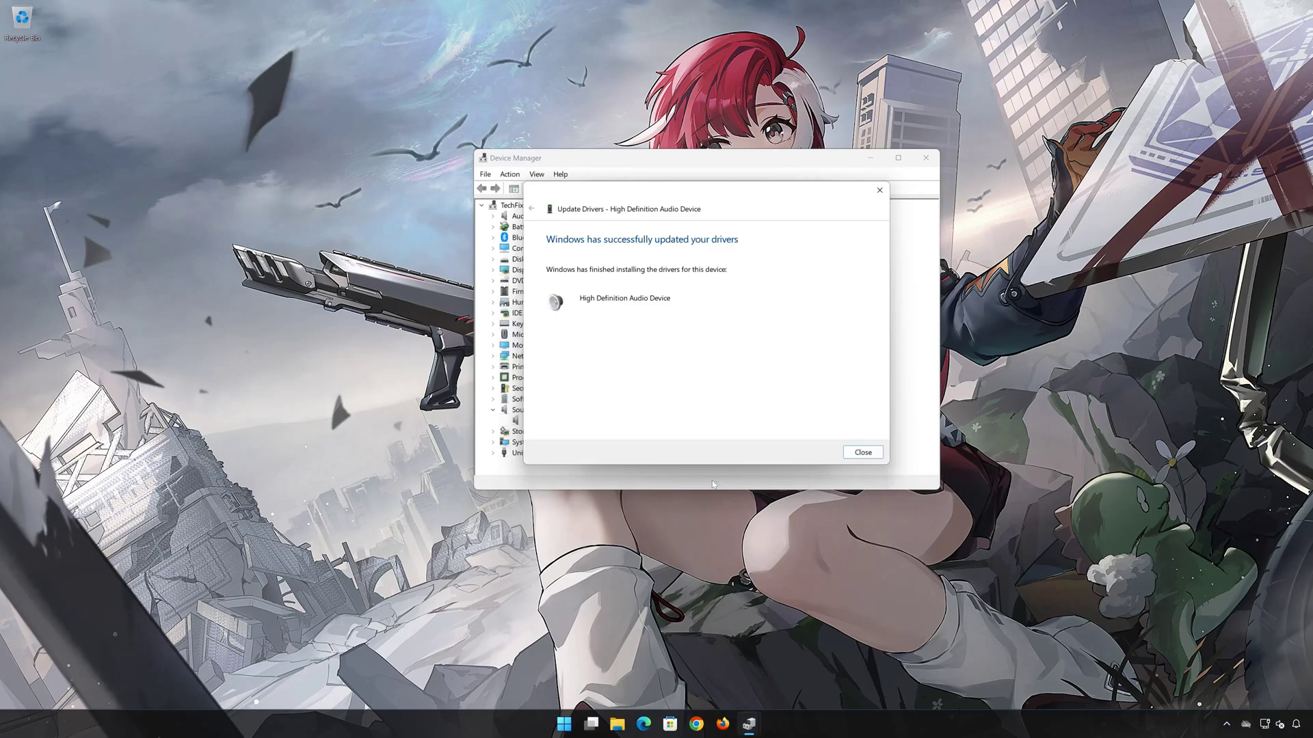
Step: Close the driver update, the device properties and Device Manager, and restart the PC
left_click(858, 453)
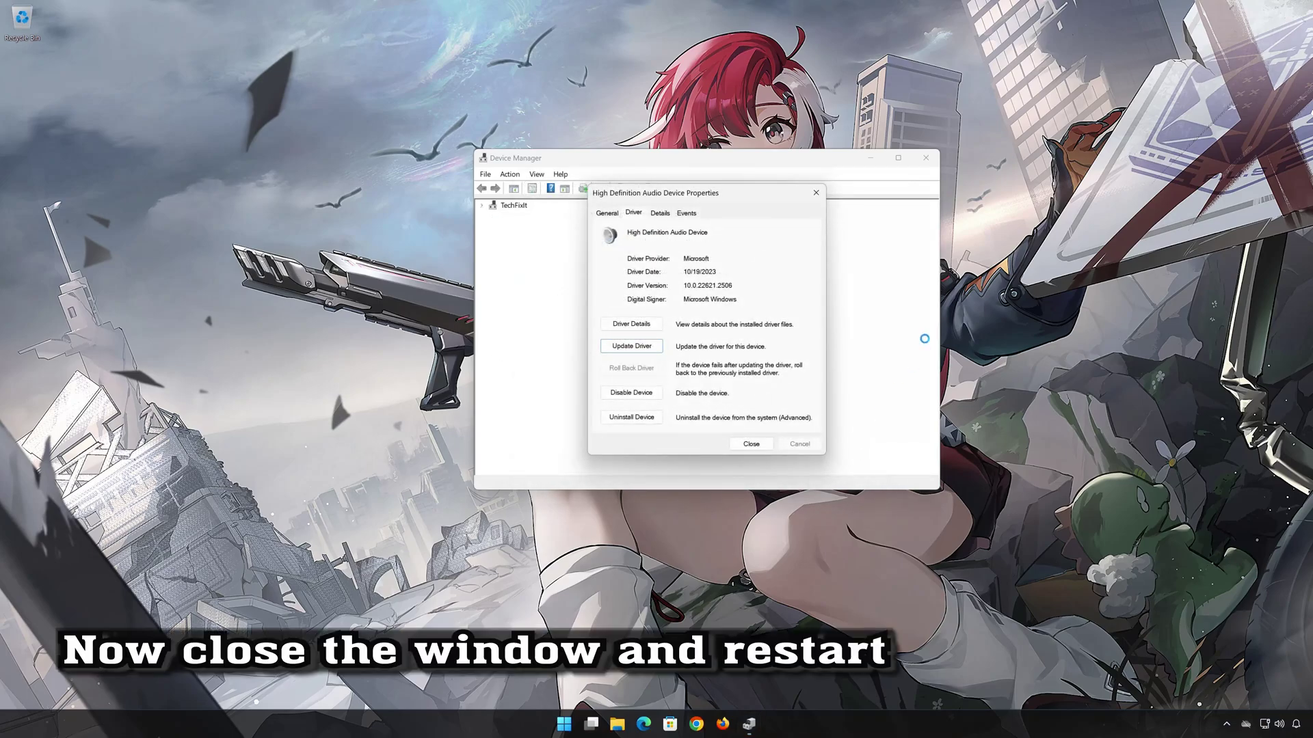
left_click(750, 443)
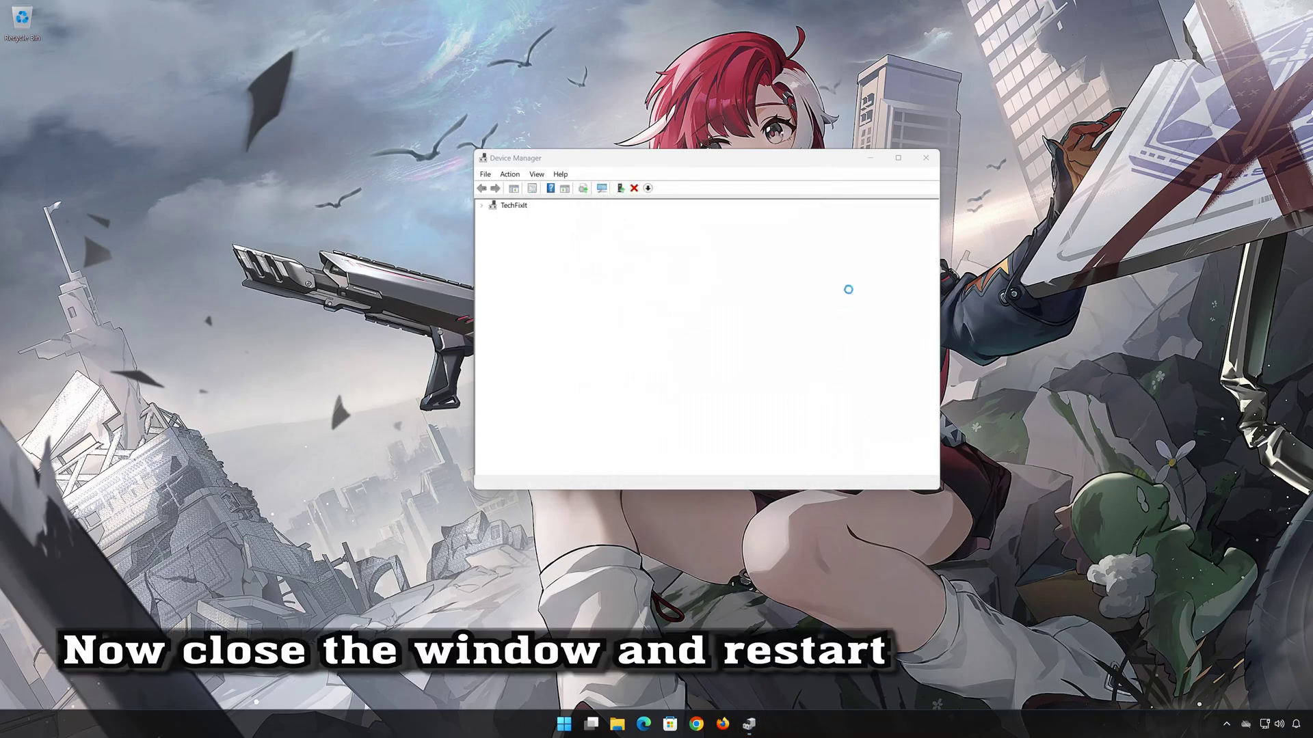
left_click(925, 157)
left_click(587, 723)
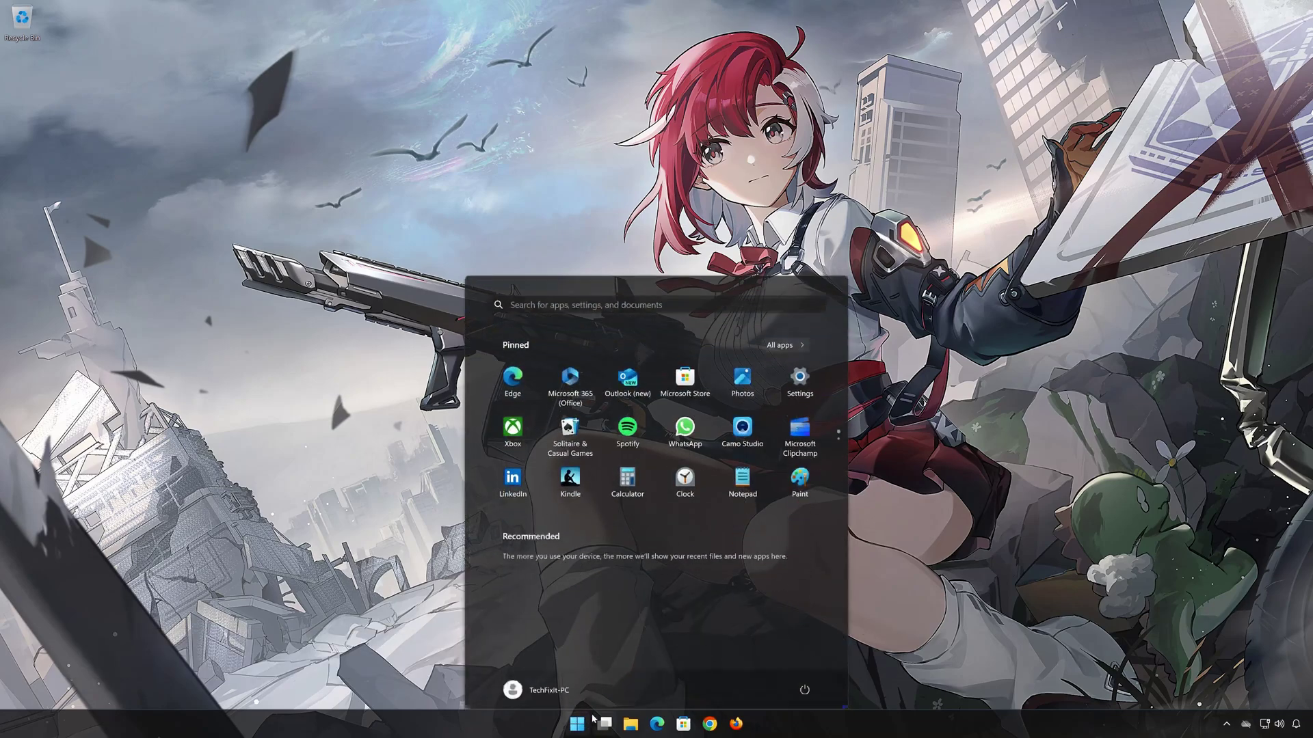
left_click(804, 683)
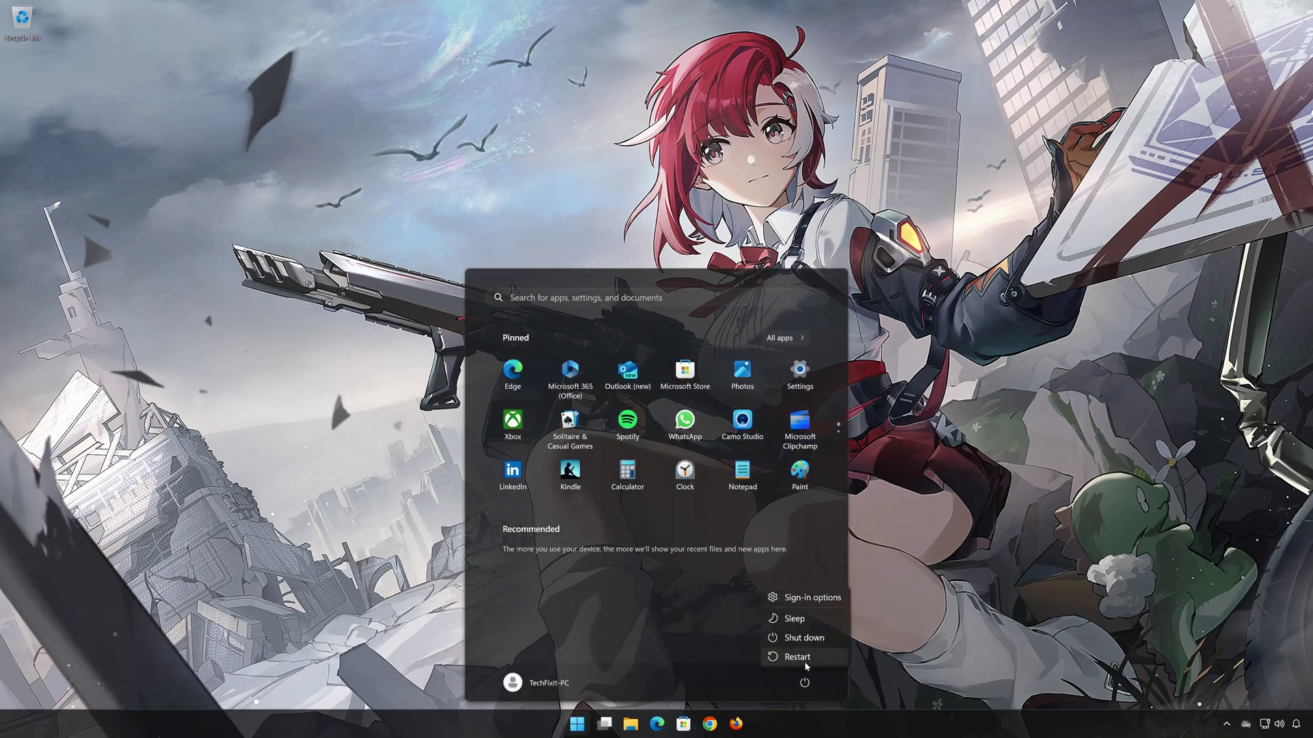
left_click(805, 657)
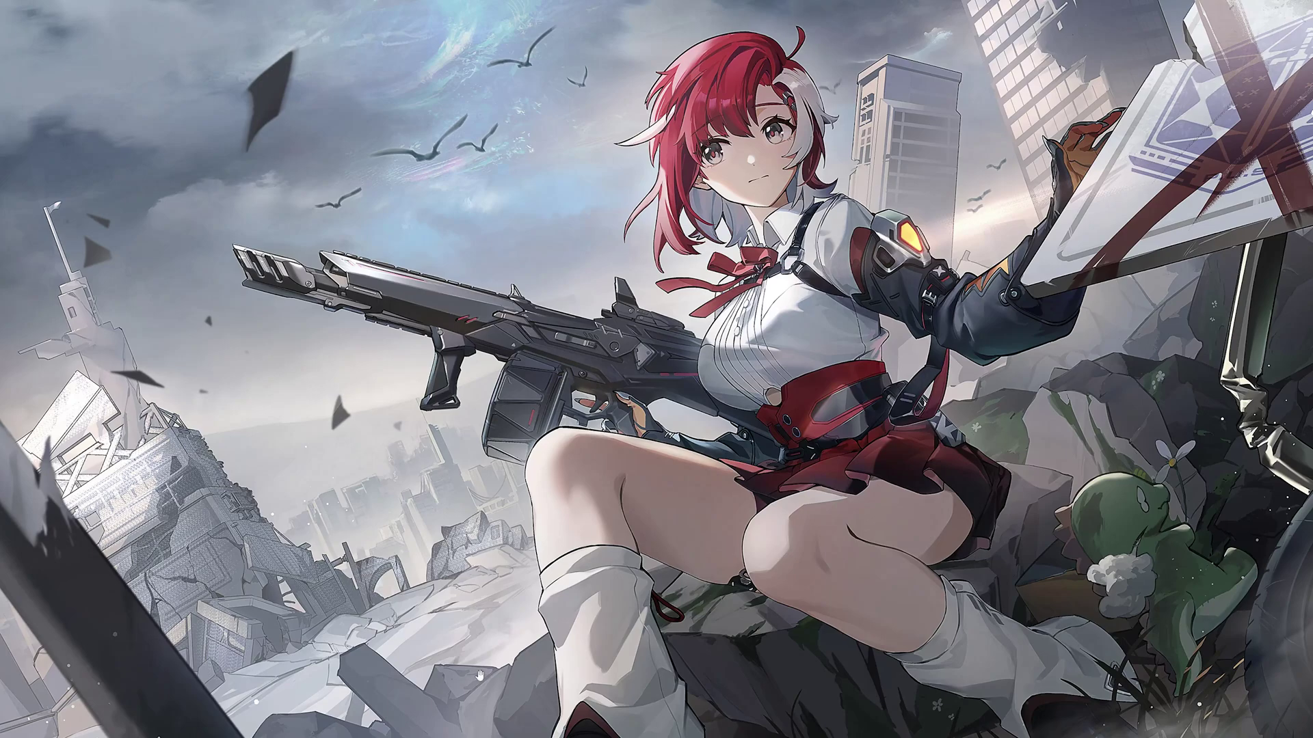
Step: Open System > Sound in Windows Settings and choose the HDV 820 headphones as the output device
left_click(422, 729)
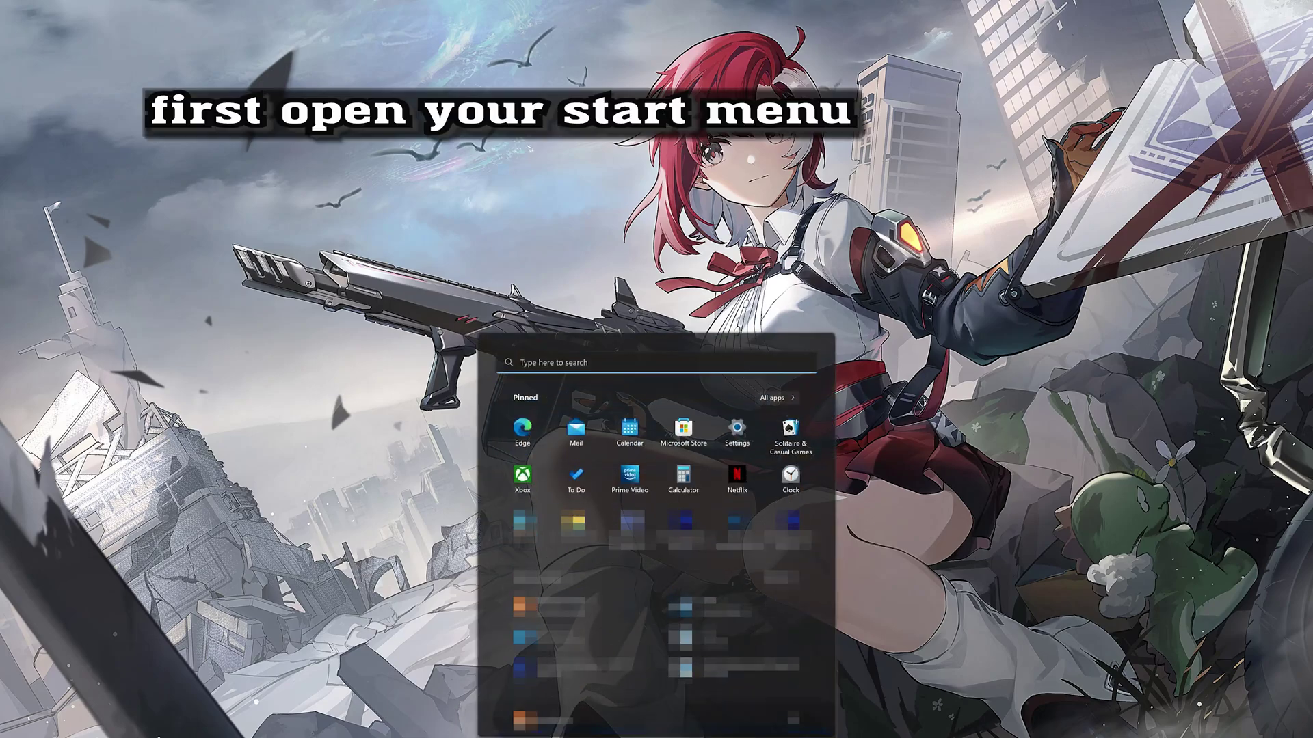
left_click(745, 436)
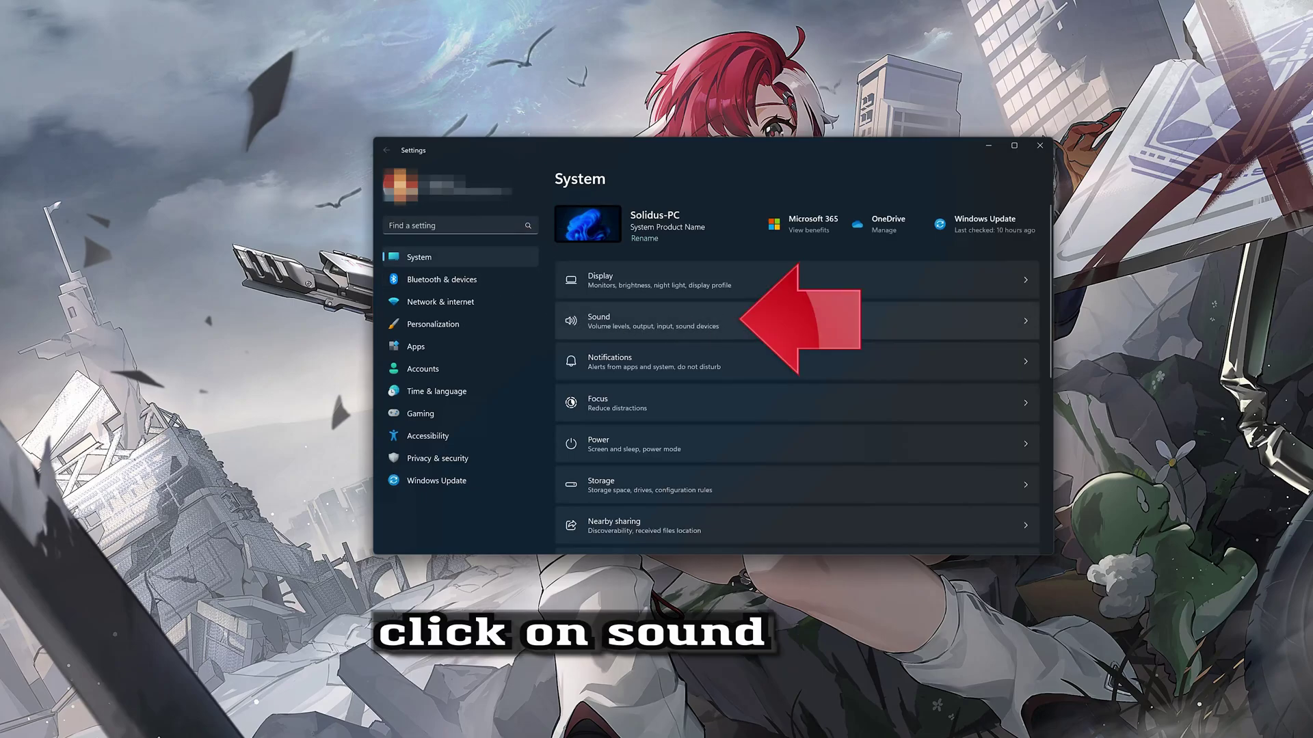
left_click(774, 317)
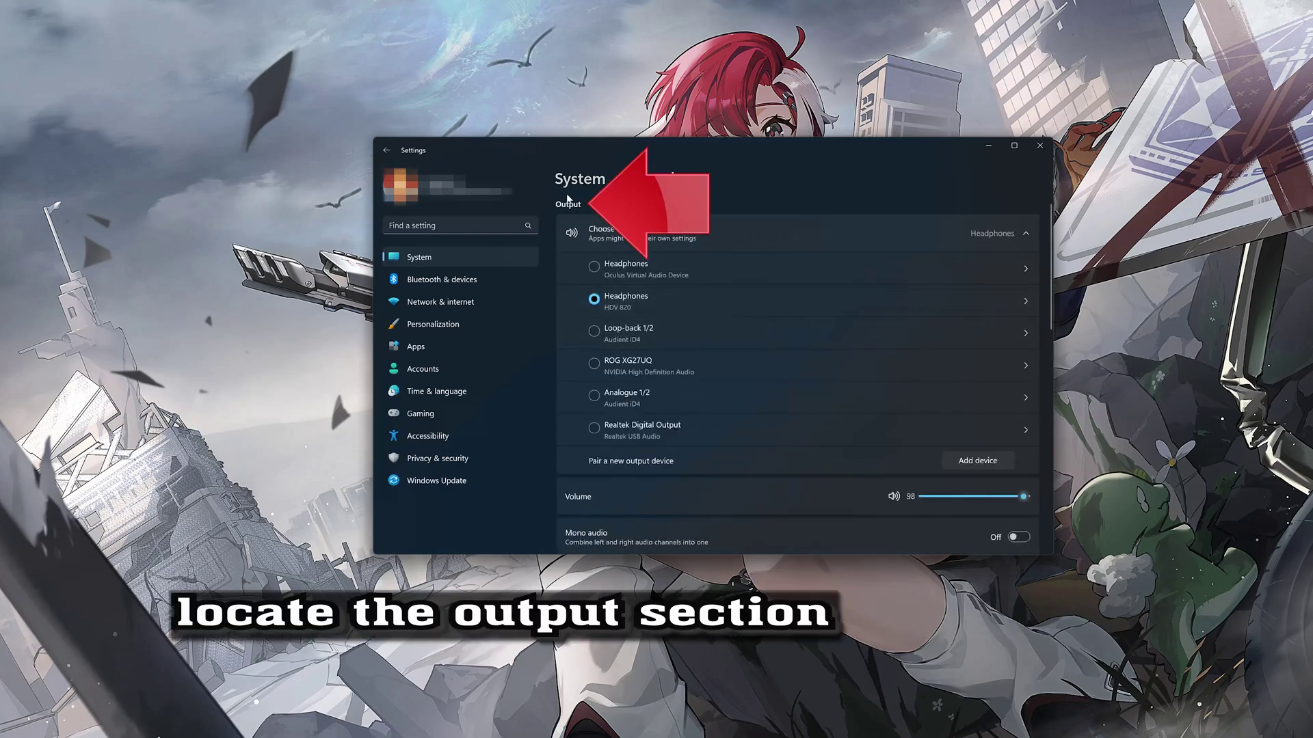
left_click(631, 269)
left_click(626, 304)
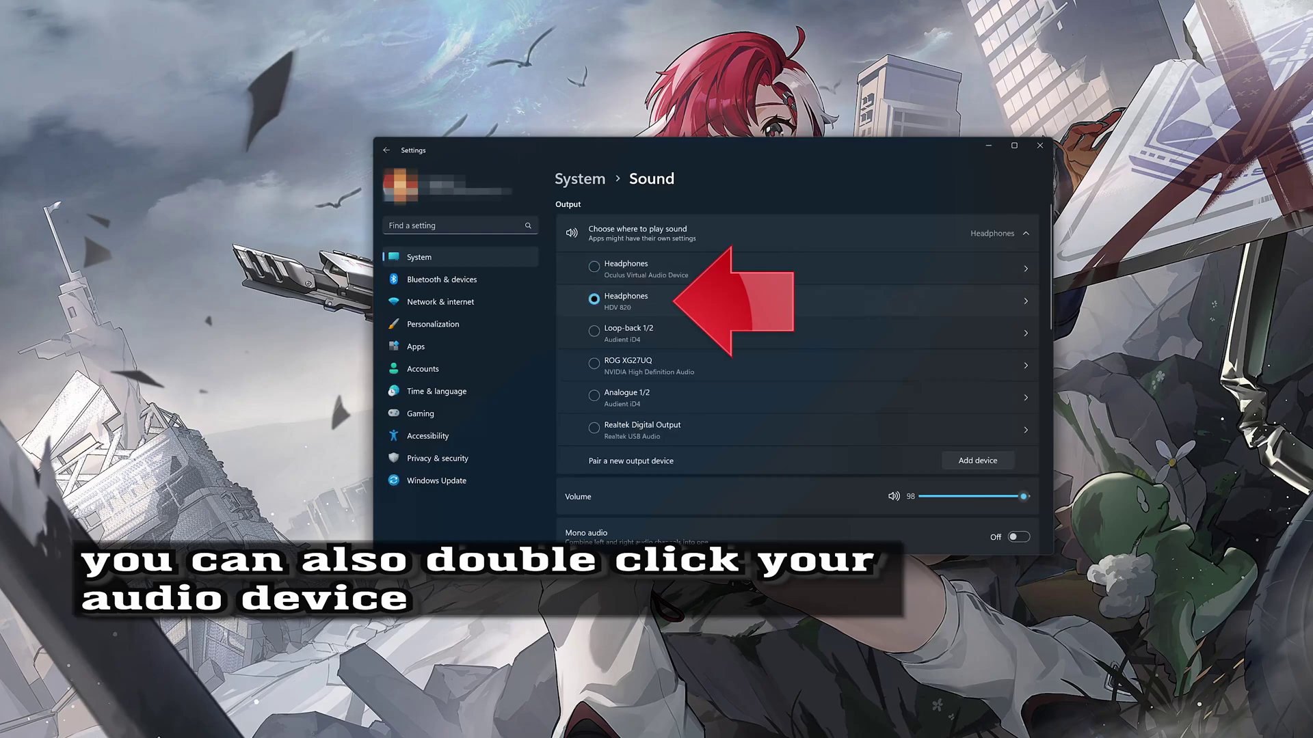
Step: View the HDV 820 headphones' properties and the device types offered for pairing a new output device, and close Settings
double_click(707, 298)
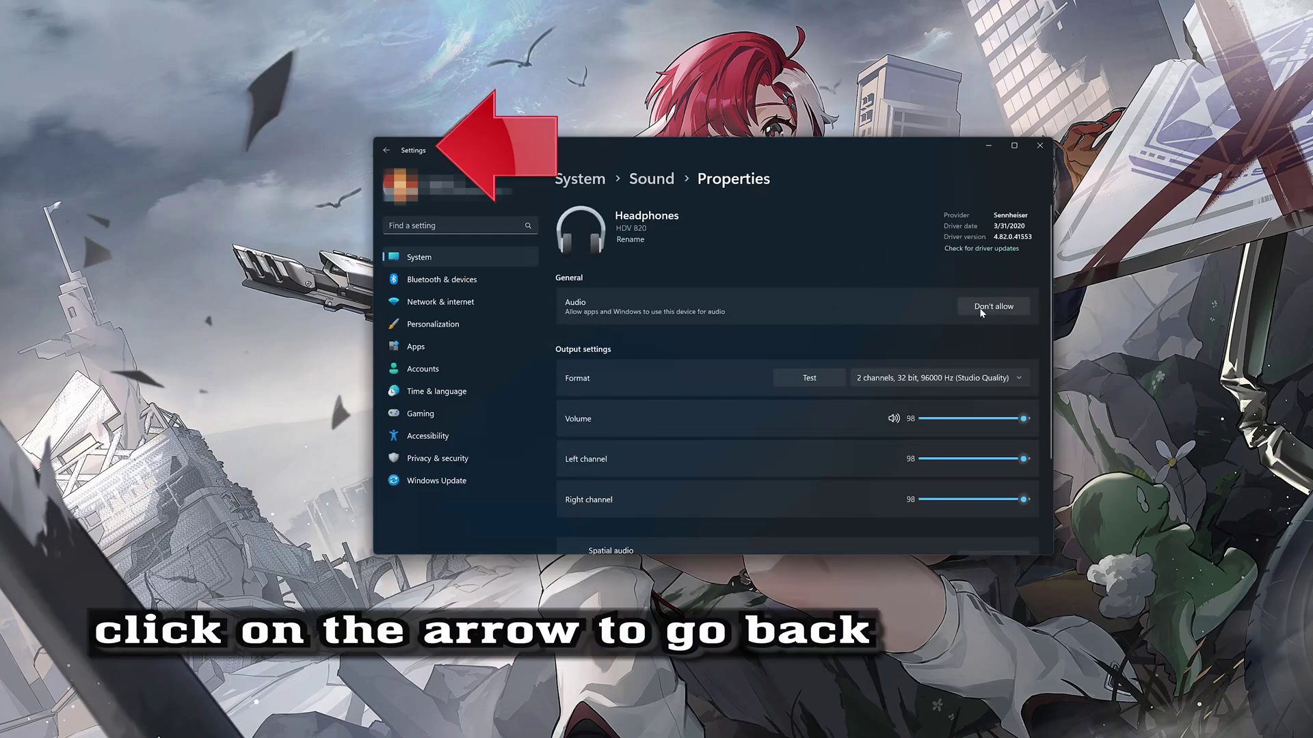
left_click(387, 150)
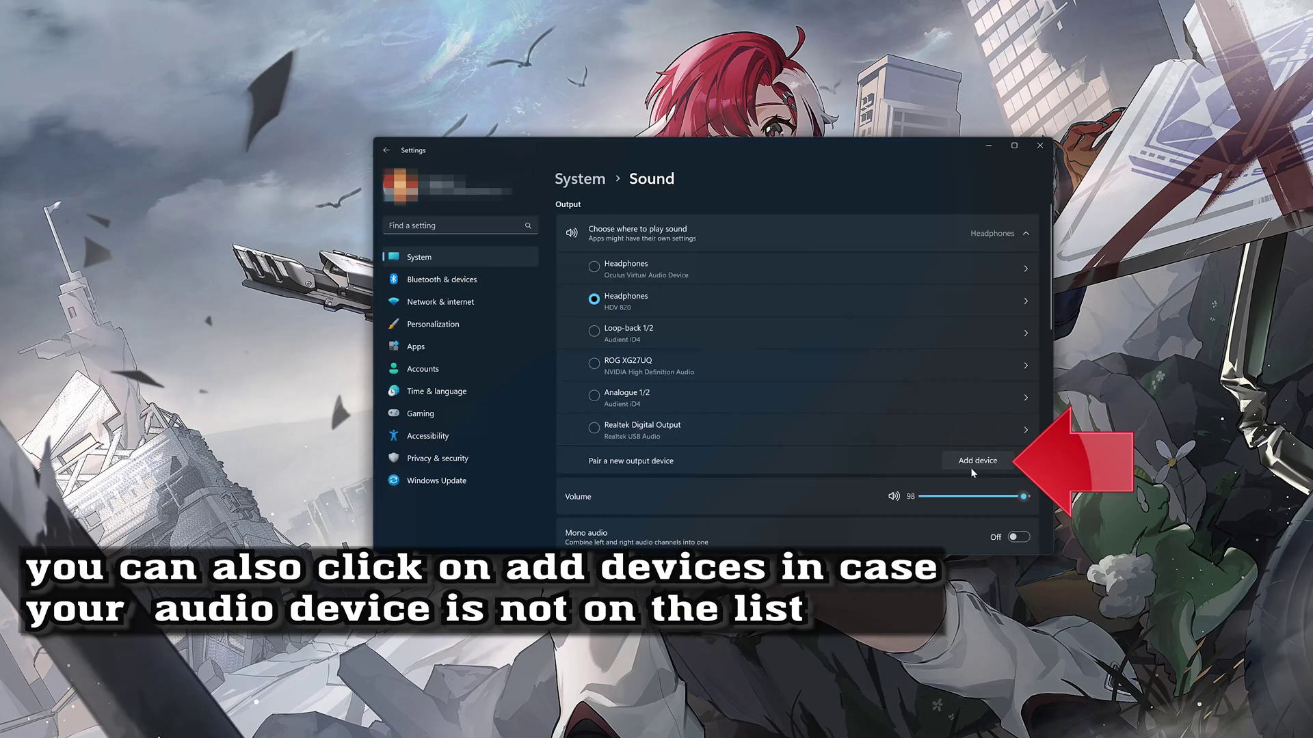
left_click(975, 464)
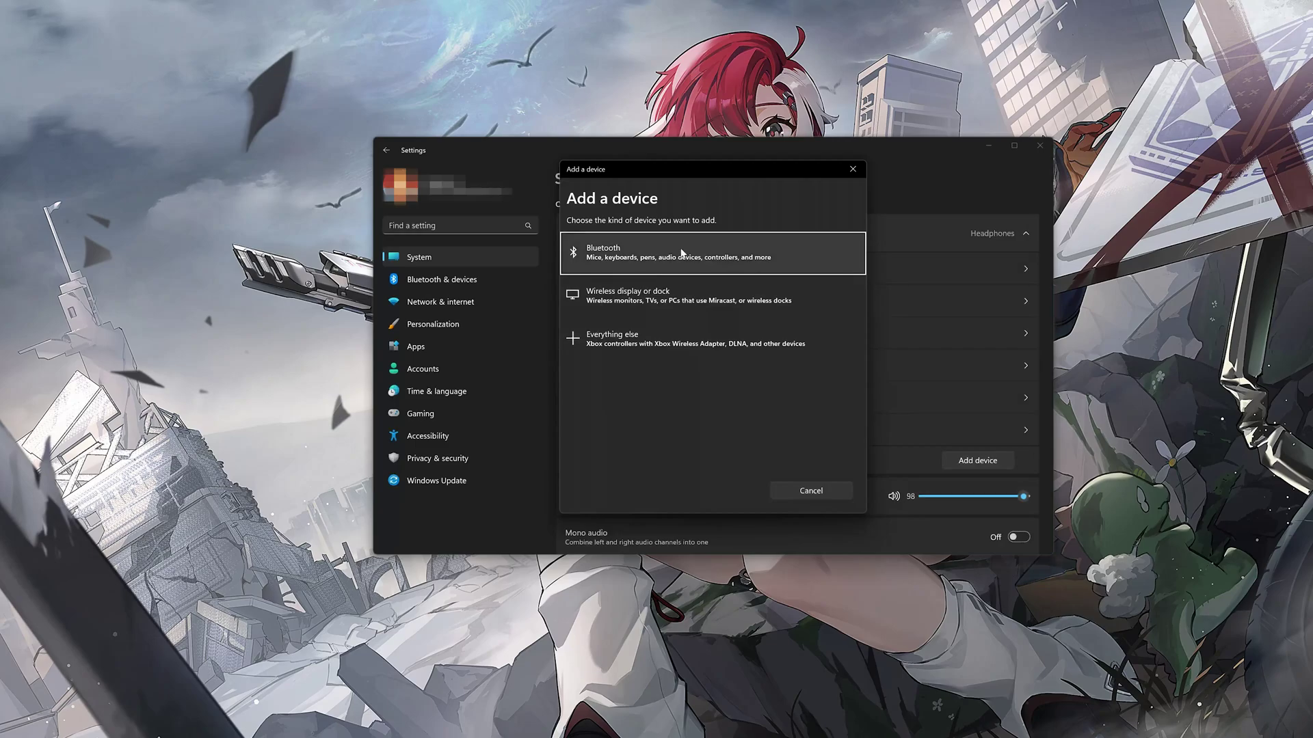
left_click(849, 169)
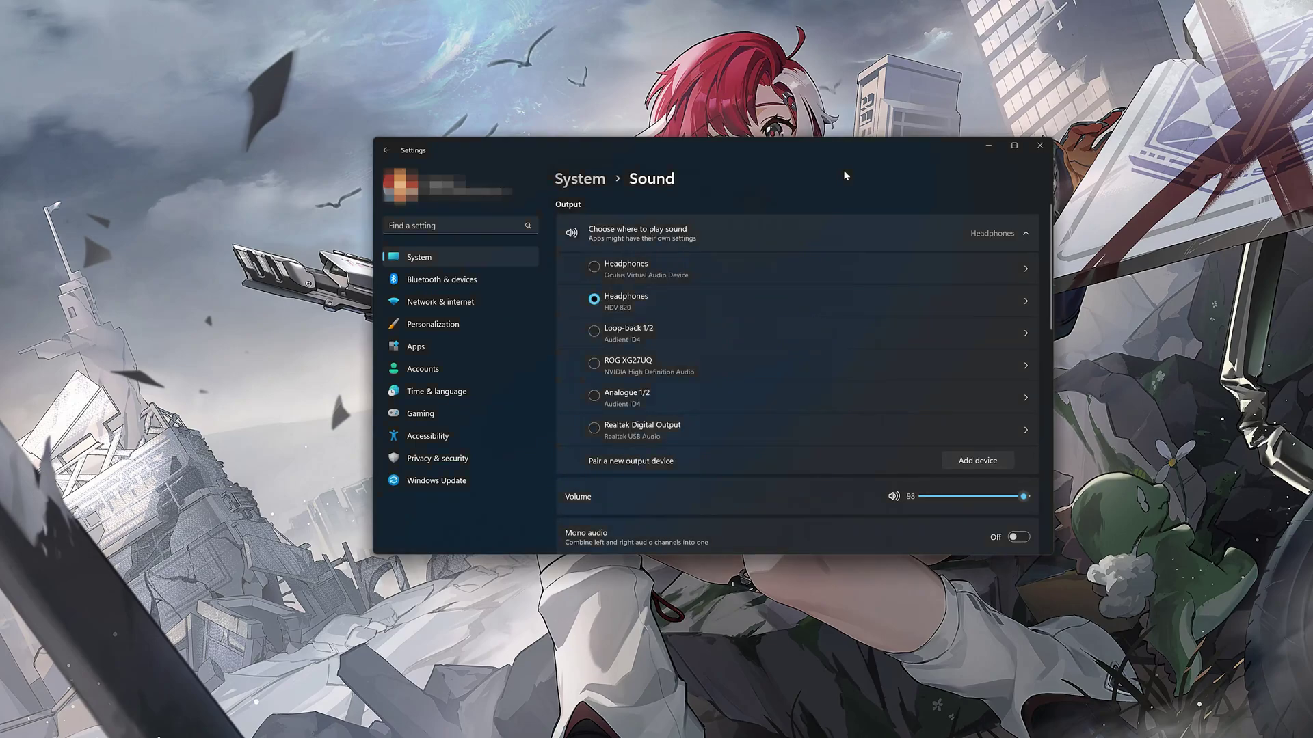
left_click(1040, 145)
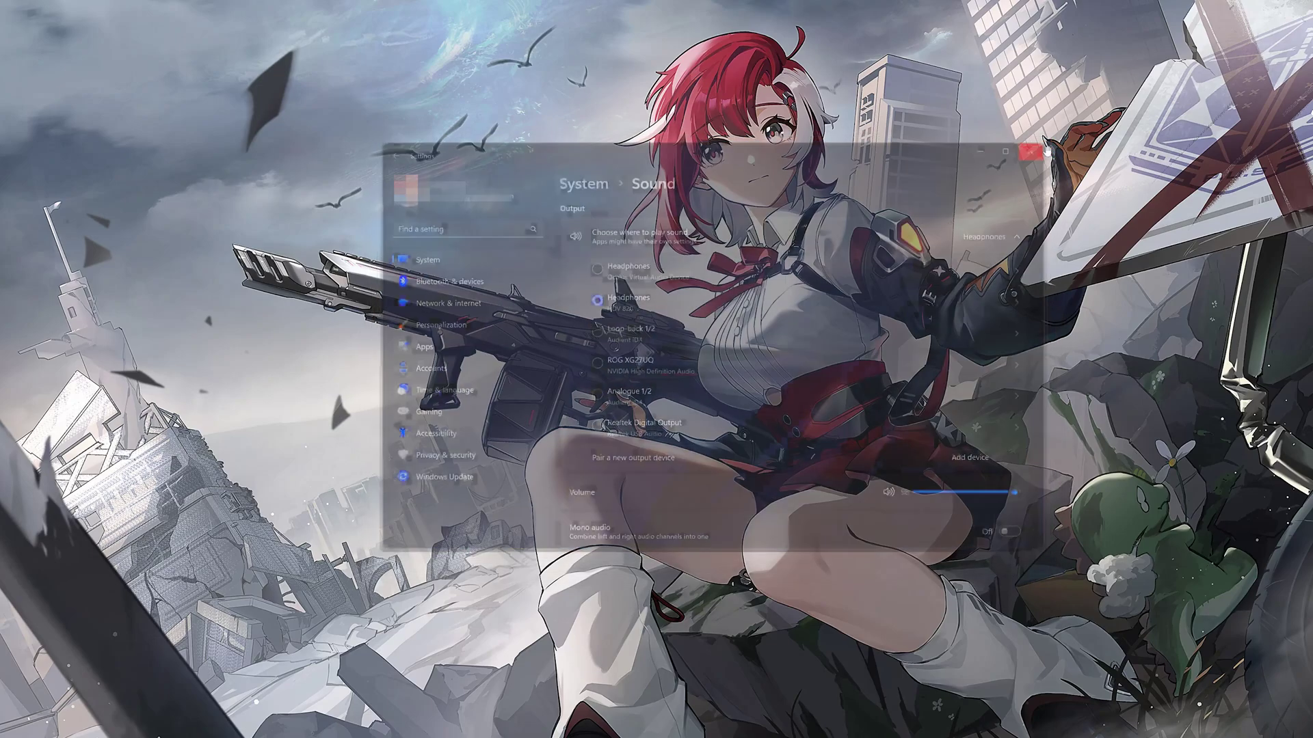